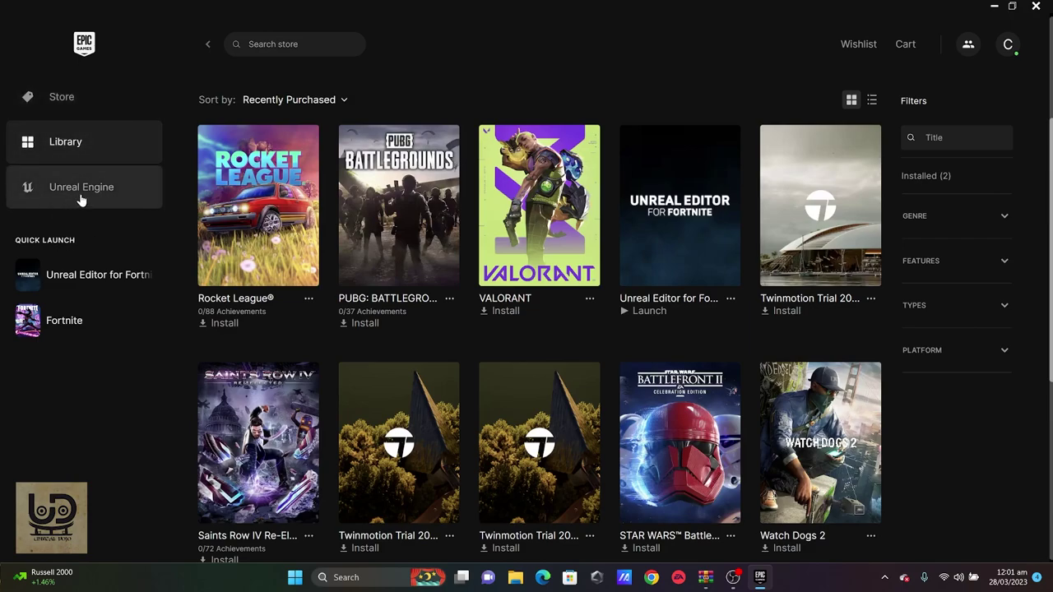
- Open the Unreal Editor for Fortnite page in the store
{"action": "left_click", "coordinate": [86, 110]}
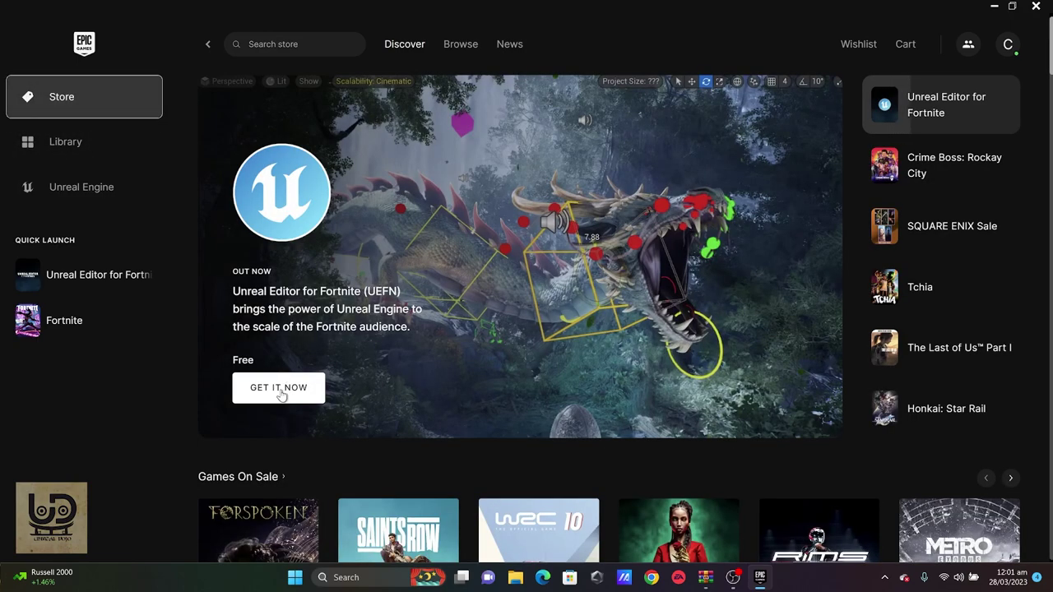
{"action": "left_click", "coordinate": [279, 389]}
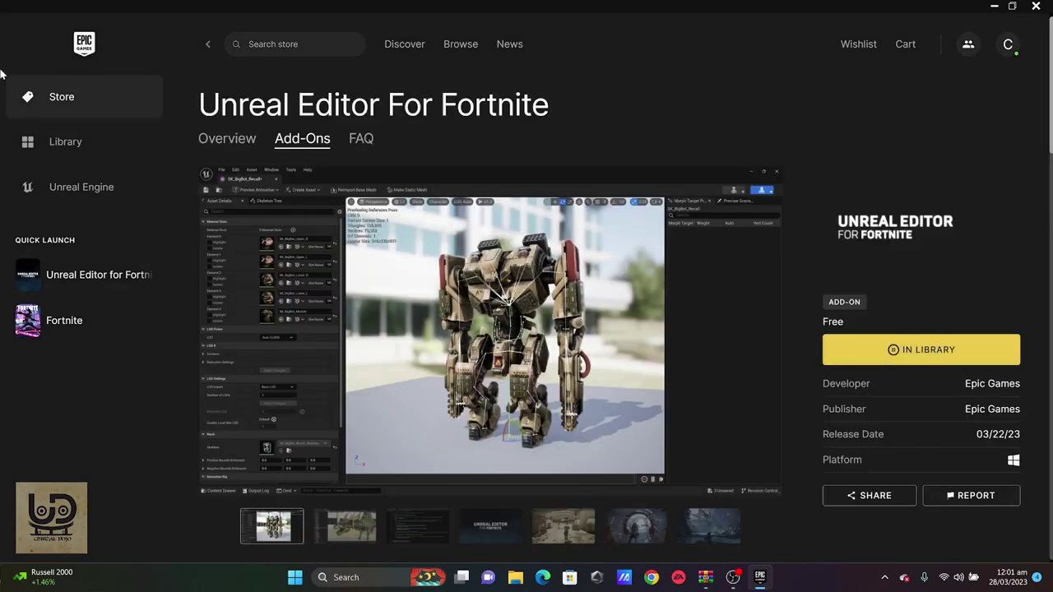
- Find Unreal Editor for Fortnite in the game library and launch it
{"action": "left_click", "coordinate": [86, 145]}
{"action": "scroll", "coordinate": [520, 288], "scroll_direction": "down", "scroll_amount": 3}
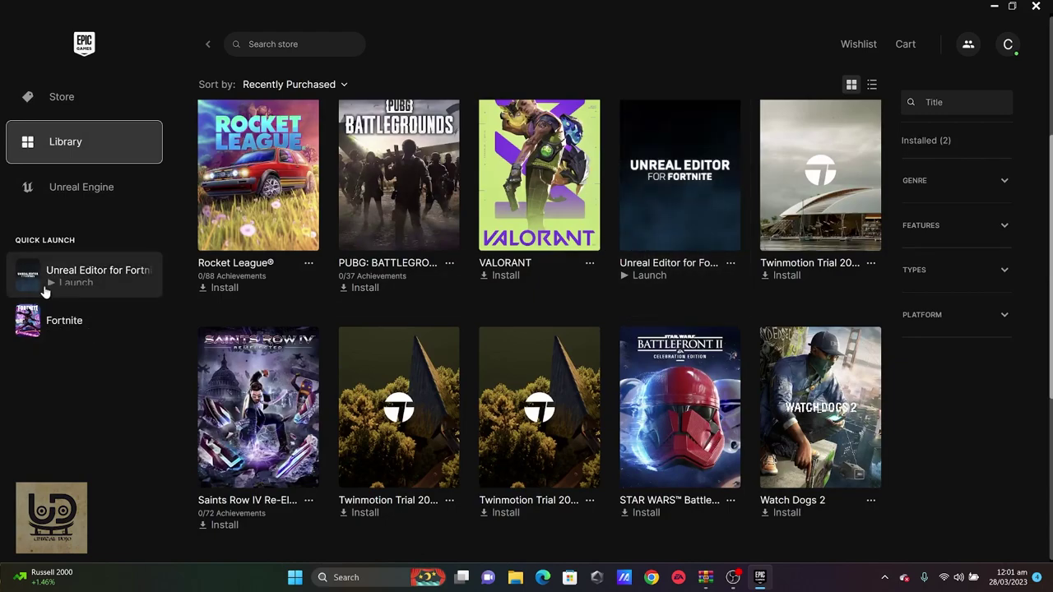
{"action": "scroll", "coordinate": [676, 217], "scroll_direction": "up", "scroll_amount": 3}
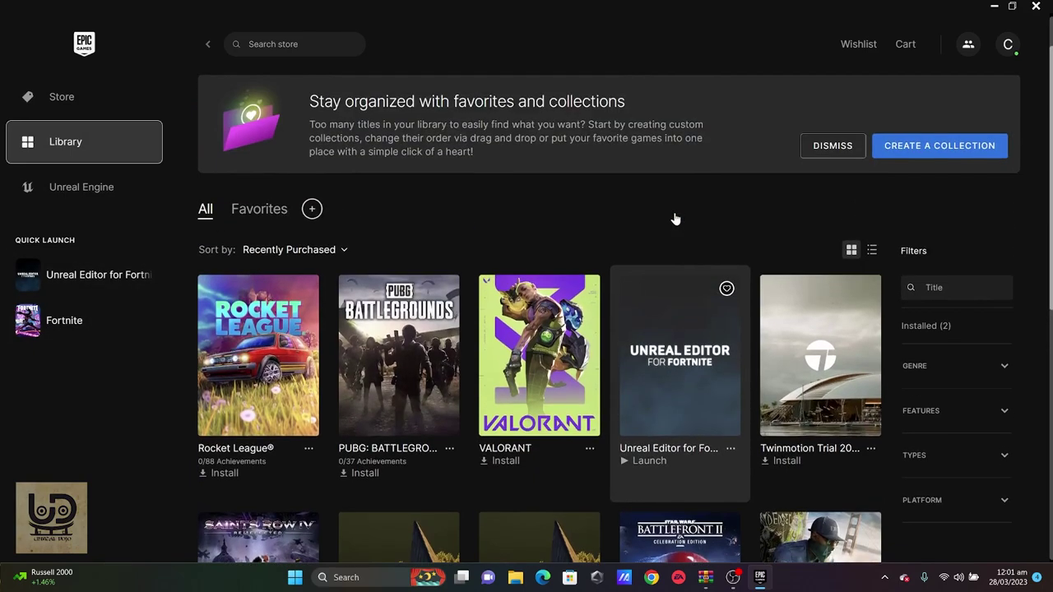
{"action": "scroll", "coordinate": [676, 221], "scroll_direction": "down", "scroll_amount": 1}
{"action": "scroll", "coordinate": [676, 224], "scroll_direction": "down", "scroll_amount": 1}
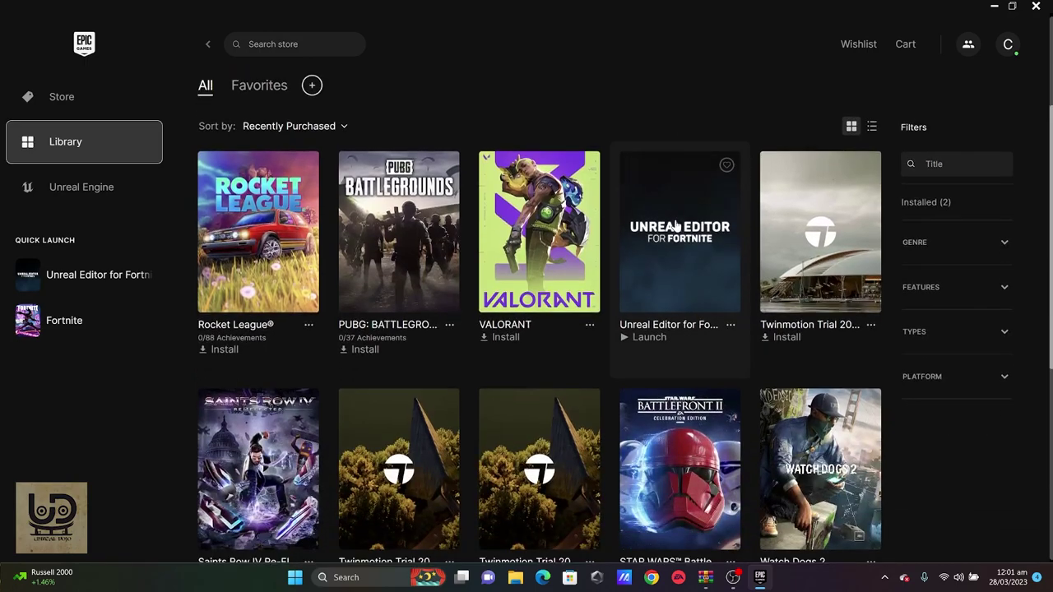
{"action": "left_click", "coordinate": [78, 283]}
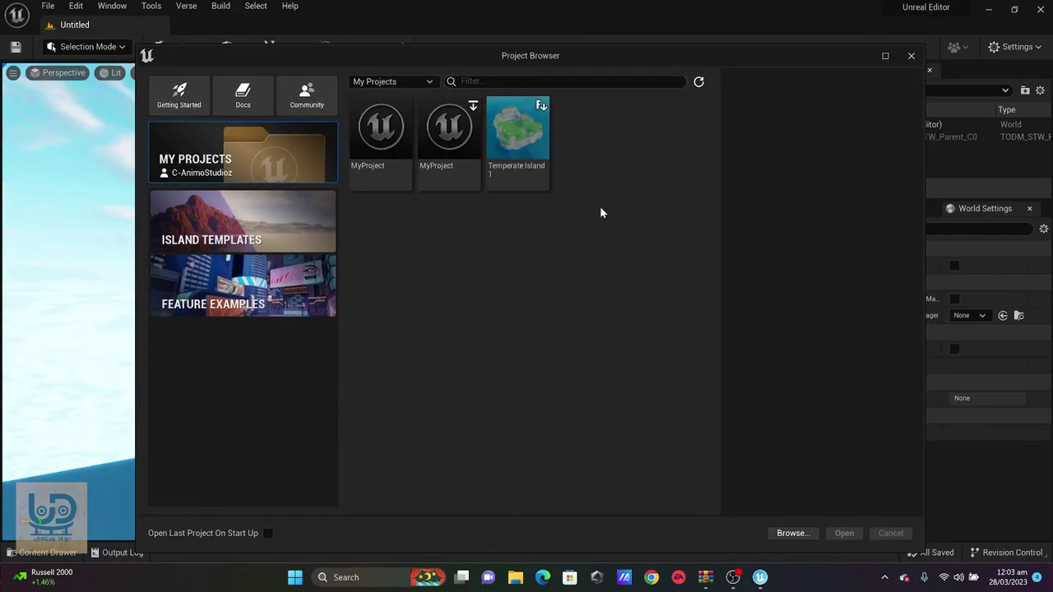
- Create a new project named MyProjectA from the Blank island template
{"action": "left_click", "coordinate": [309, 208]}
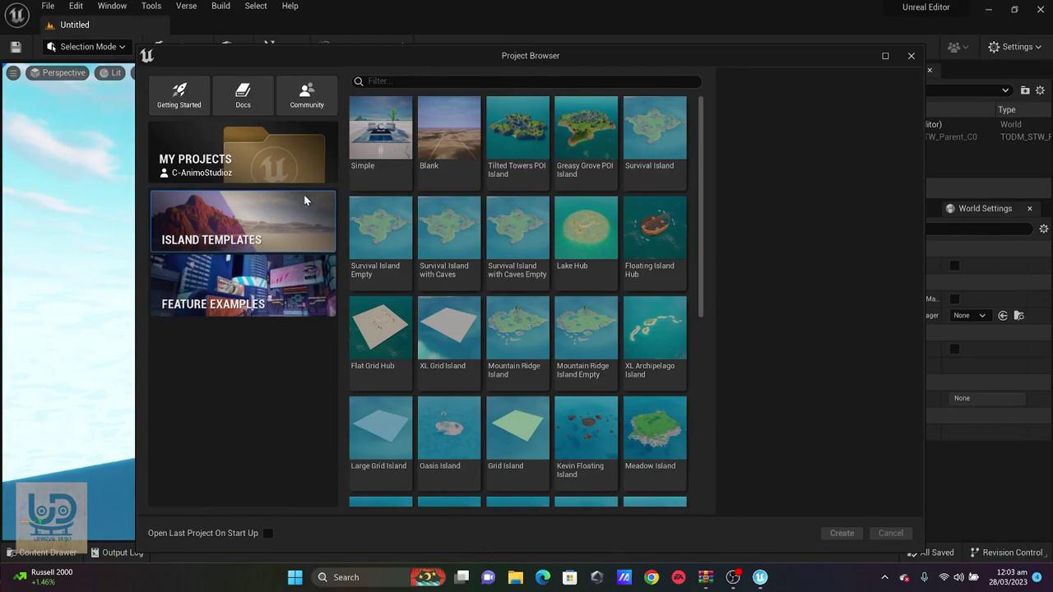
{"action": "left_click_drag", "start_coordinate": [518, 58], "coordinate": [475, 56]}
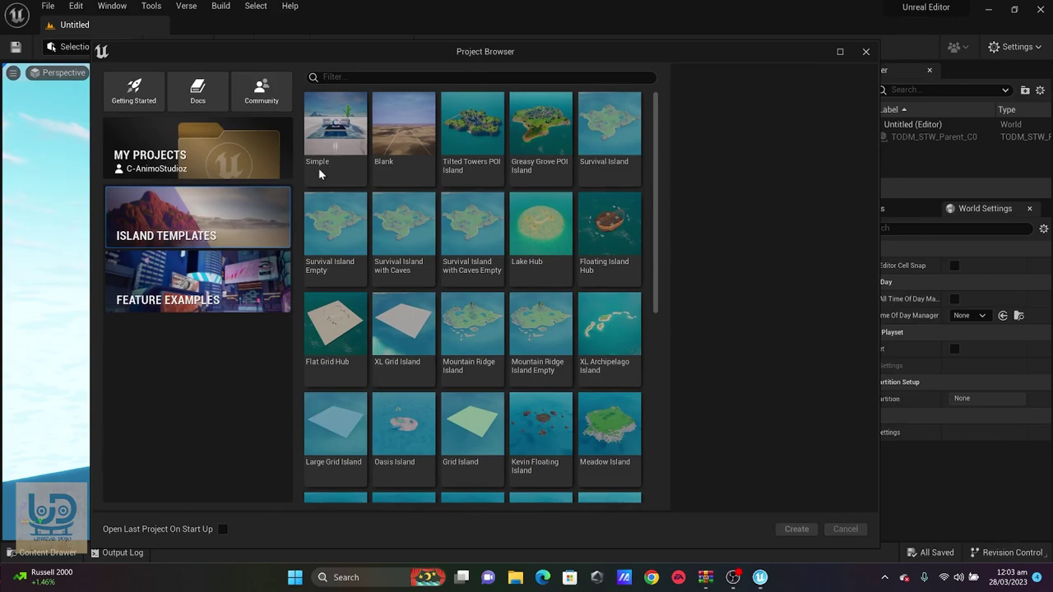
{"action": "left_click", "coordinate": [401, 113]}
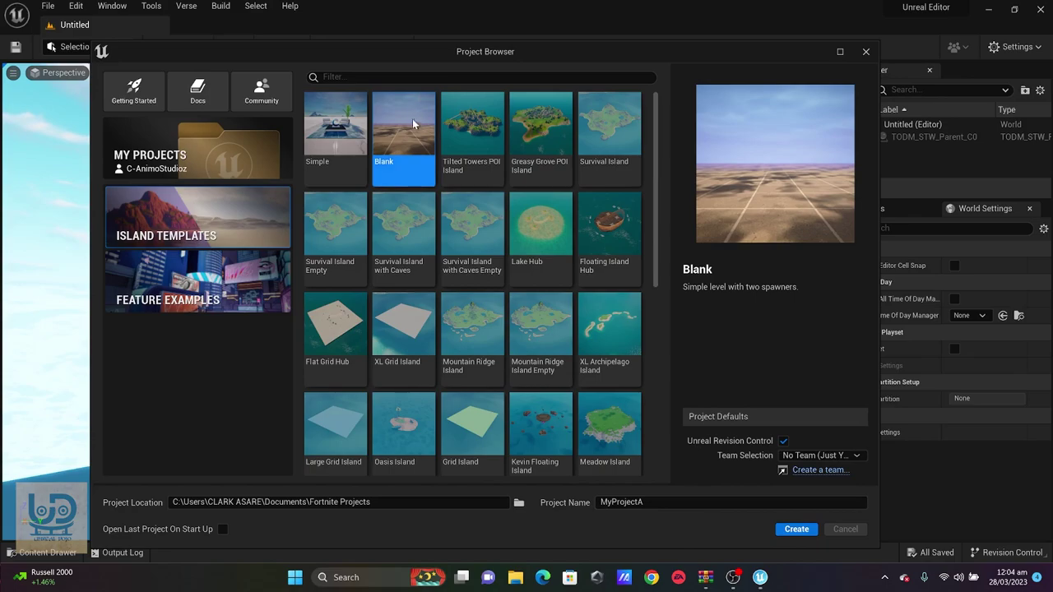
{"action": "left_click", "coordinate": [799, 530]}
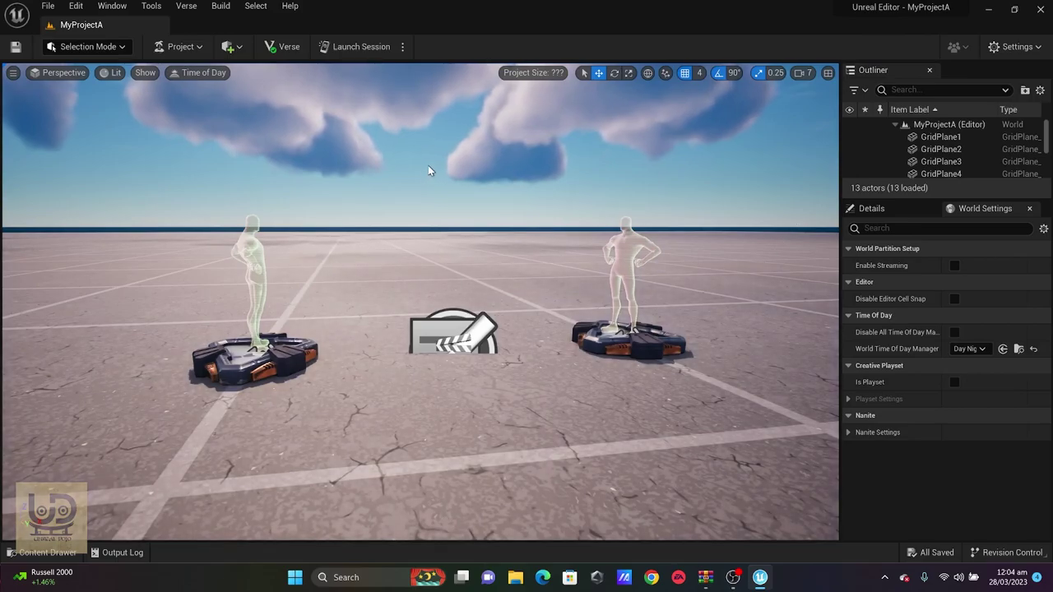
- Delete both player spawn pads and the island settings device from the level
{"action": "left_click_drag", "start_coordinate": [426, 176], "coordinate": [470, 186], "text": "alt"}
{"action": "right_click_drag", "start_coordinate": [386, 169], "coordinate": [403, 160]}
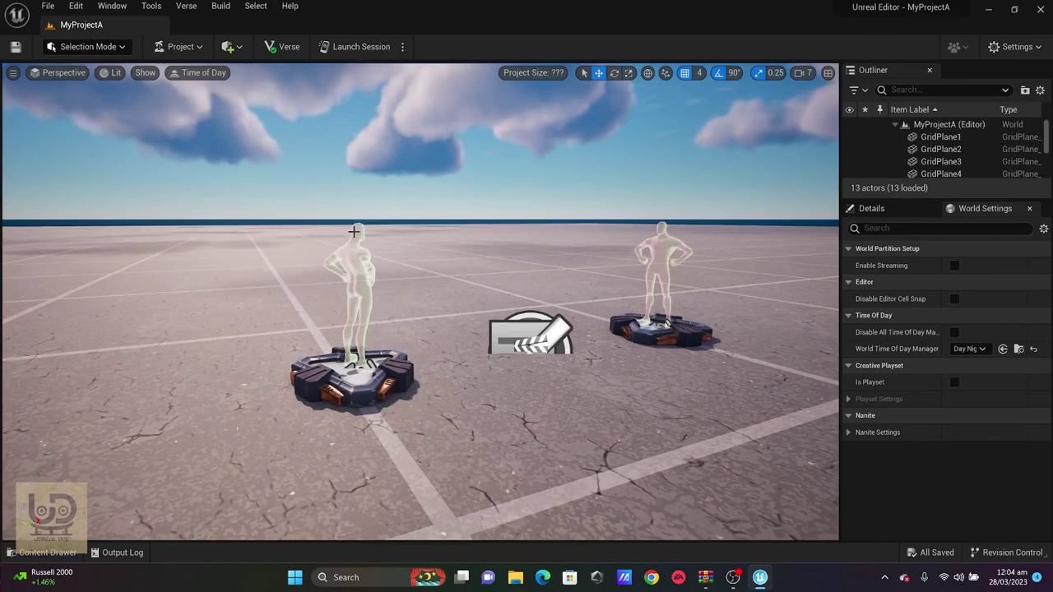
{"action": "left_click", "coordinate": [548, 334]}
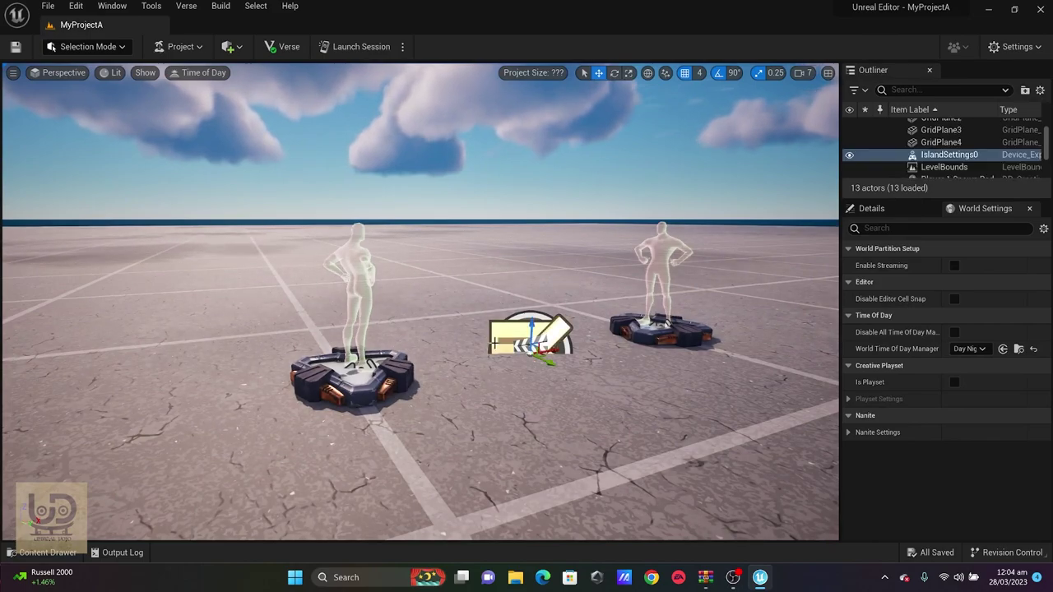
{"action": "left_click_drag", "start_coordinate": [267, 380], "coordinate": [256, 350]}
{"action": "left_click", "coordinate": [383, 412]}
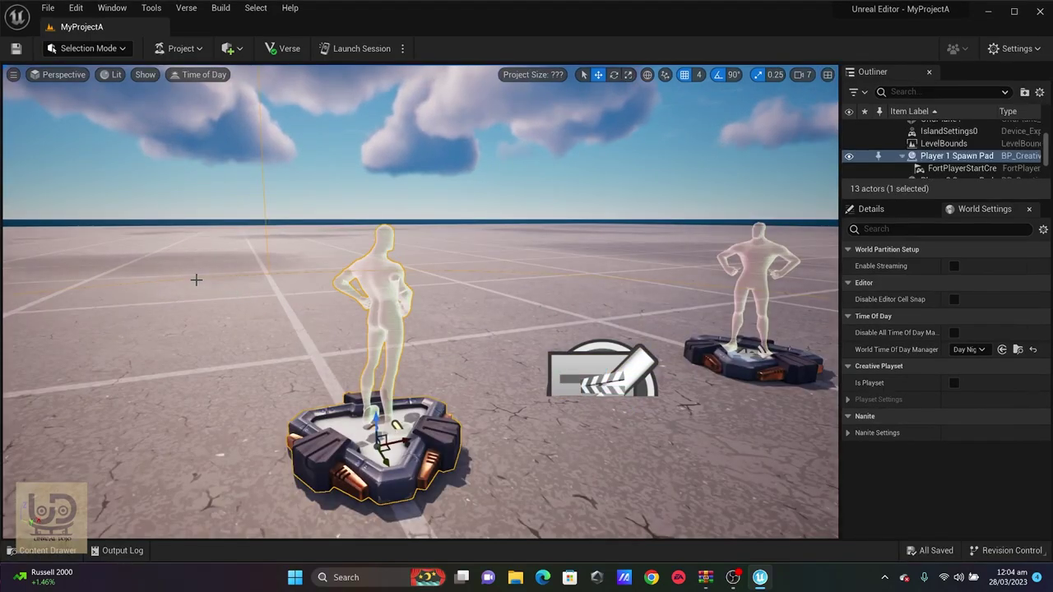
{"action": "left_click_drag", "start_coordinate": [243, 293], "coordinate": [284, 238]}
{"action": "left_click_drag", "start_coordinate": [197, 280], "coordinate": [175, 323]}
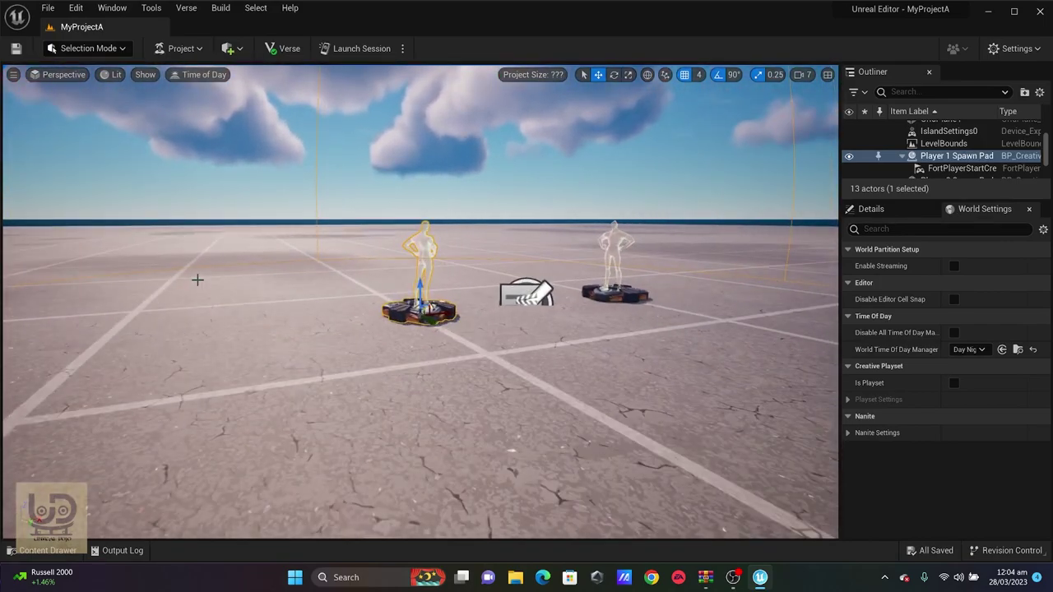
{"action": "key", "text": "Delete"}
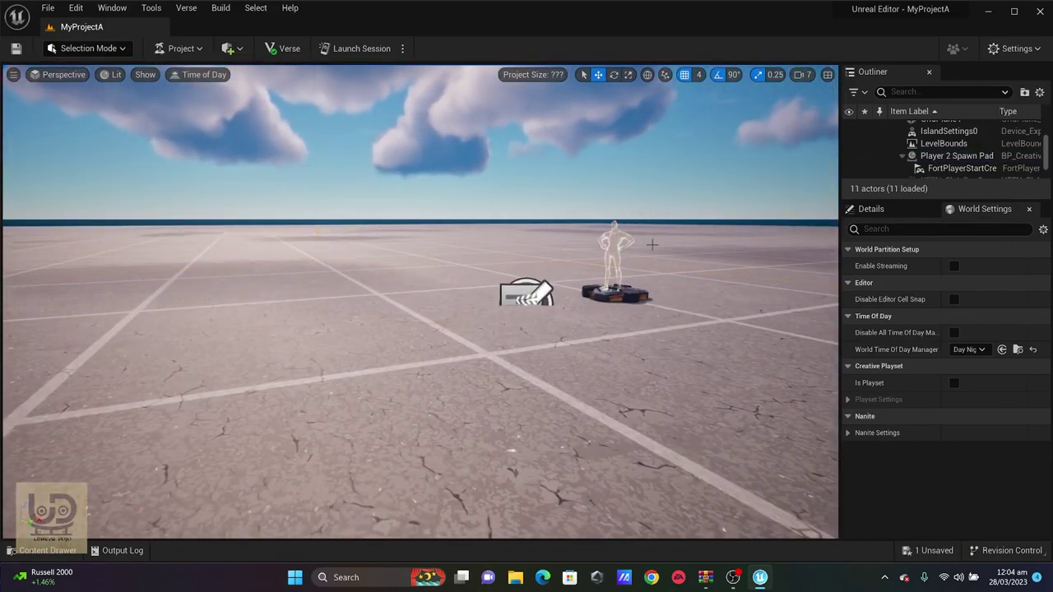
{"action": "key", "text": "Delete"}
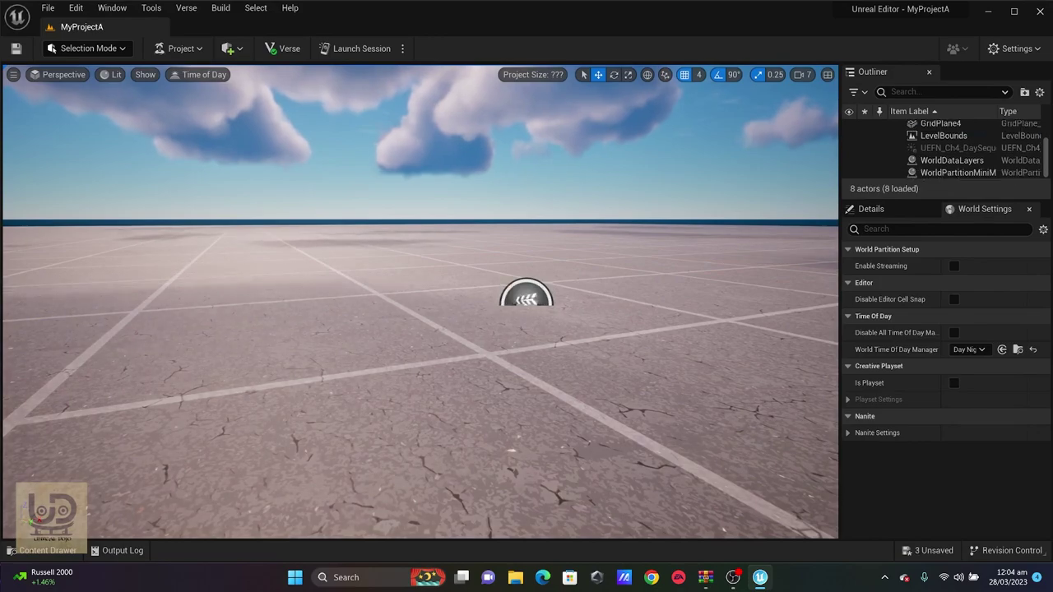
- Delete all four grid planes that form the level's floor
{"action": "left_click", "coordinate": [539, 346]}
{"action": "key", "text": "Delete"}
{"action": "left_click", "coordinate": [586, 312]}
{"action": "key", "text": "Delete"}
{"action": "left_click", "coordinate": [548, 292]}
{"action": "key", "text": "Delete"}
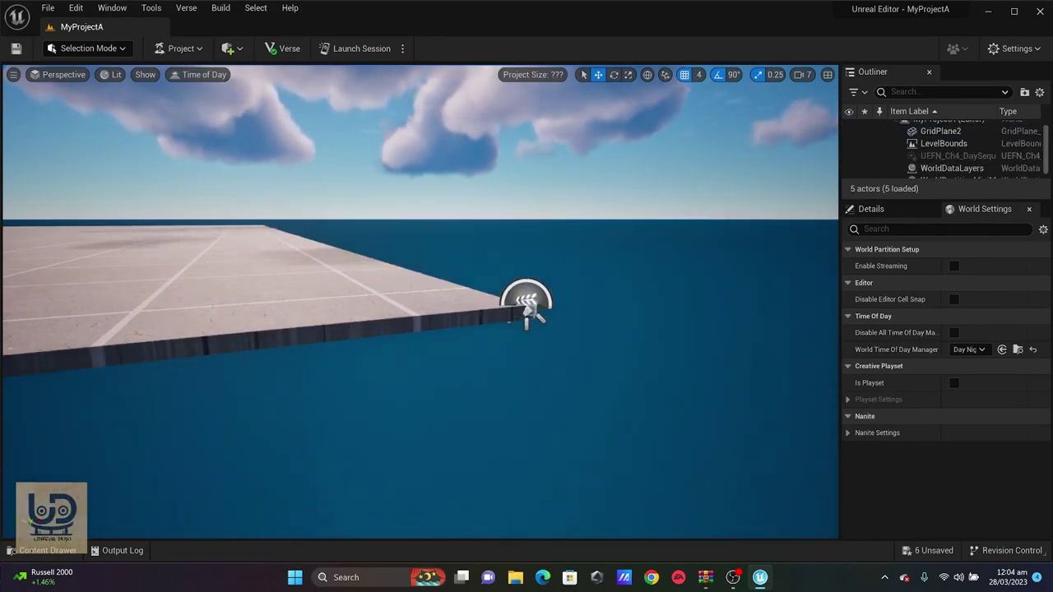
{"action": "left_click", "coordinate": [469, 296]}
{"action": "key", "text": "Delete"}
- Create a new landscape with 63×63 quad sections, 8×8 components and an overall resolution of 505×505
{"action": "left_click", "coordinate": [95, 49]}
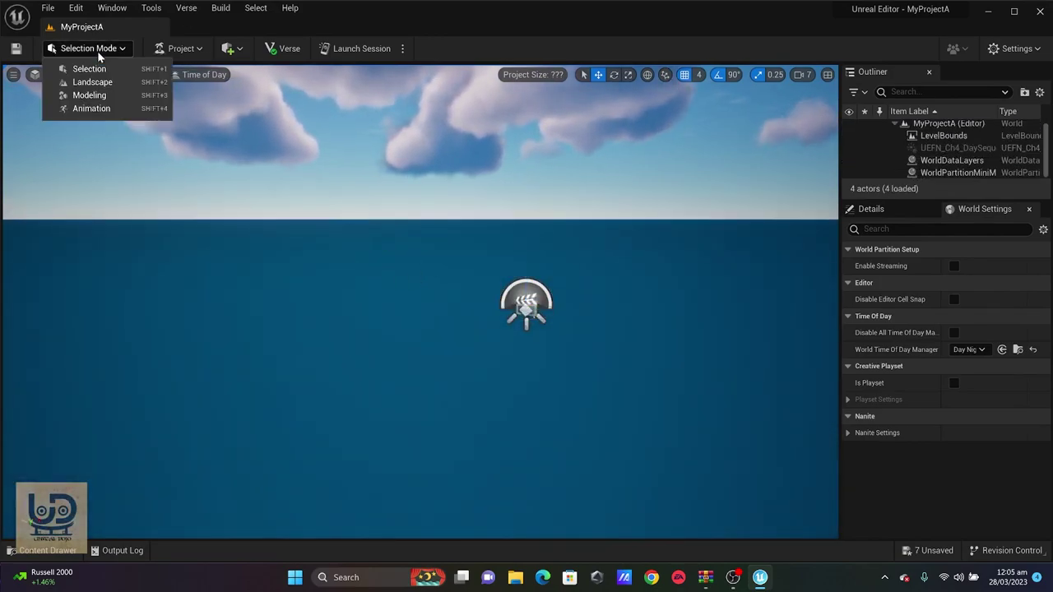
{"action": "left_click", "coordinate": [100, 81]}
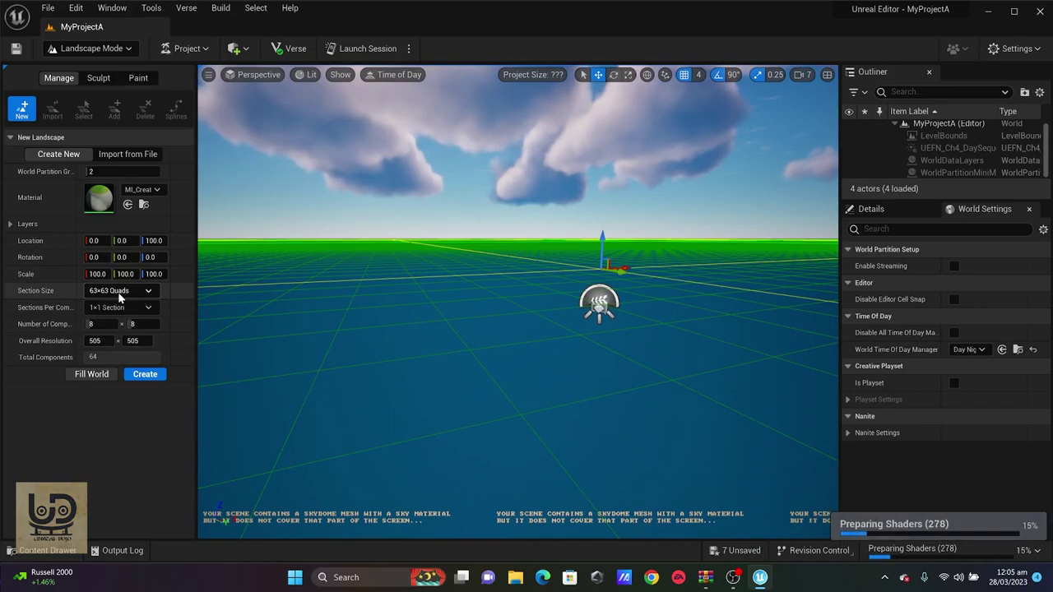
{"action": "left_click", "coordinate": [145, 375]}
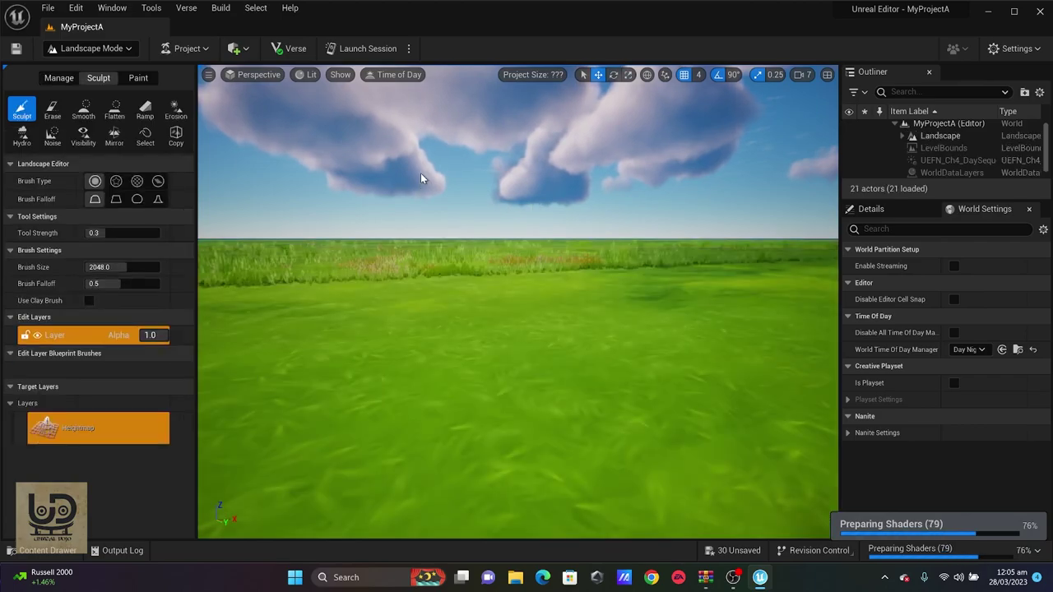
- Sculpt several low hills into the flat grass landscape using a 2048 brush at 0.3 strength
{"action": "right_click_drag", "start_coordinate": [390, 185], "coordinate": [611, 335]}
{"action": "key", "text": "s"}
{"action": "key", "text": "w"}
{"action": "key", "text": "s"}
{"action": "key", "text": "w"}
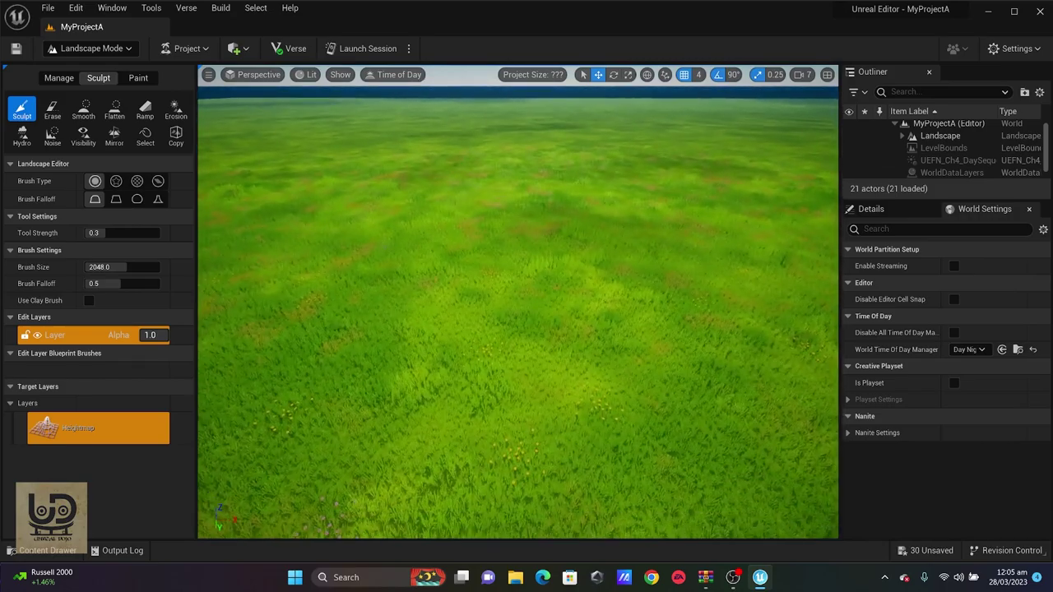
{"action": "key", "text": "w"}
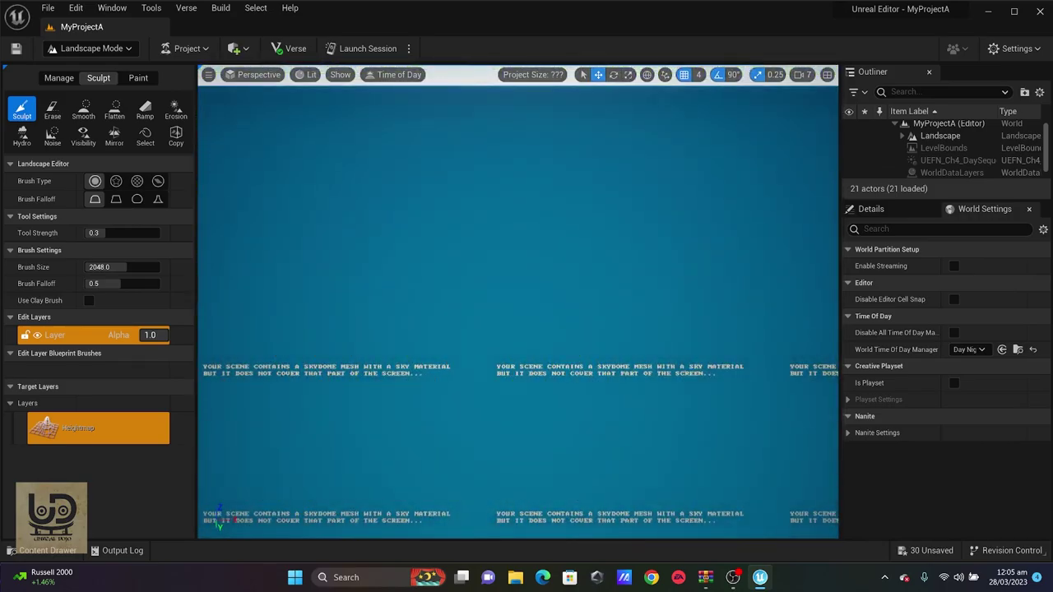
{"action": "key", "text": "s"}
{"action": "key", "text": "w"}
{"action": "right_click_drag", "start_coordinate": [536, 95], "coordinate": [536, 95]}
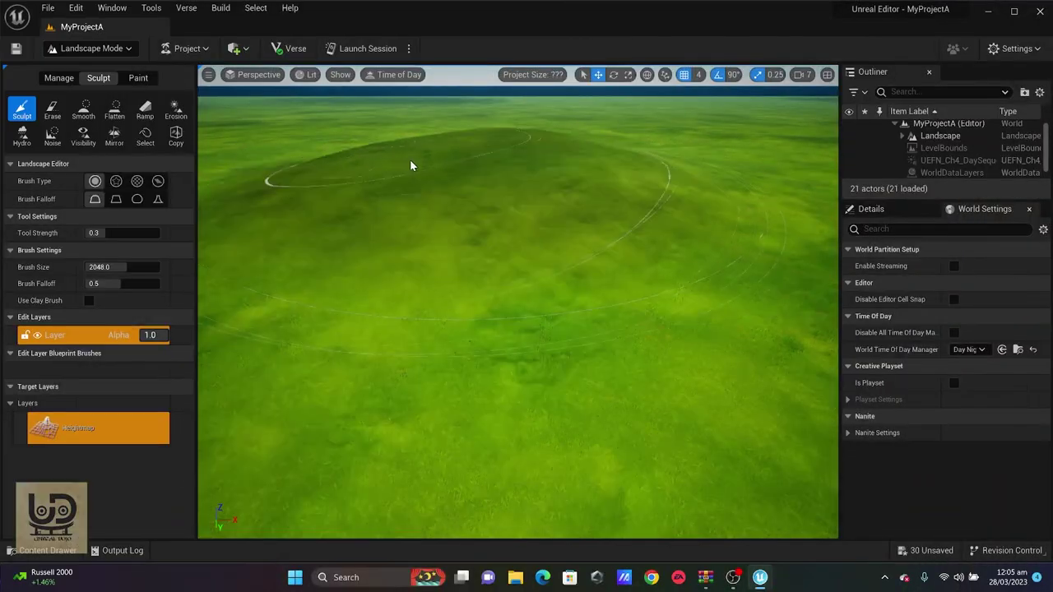
{"action": "left_click_drag", "start_coordinate": [410, 164], "coordinate": [456, 158]}
{"action": "scroll", "coordinate": [459, 151], "scroll_direction": "down", "scroll_amount": 5}
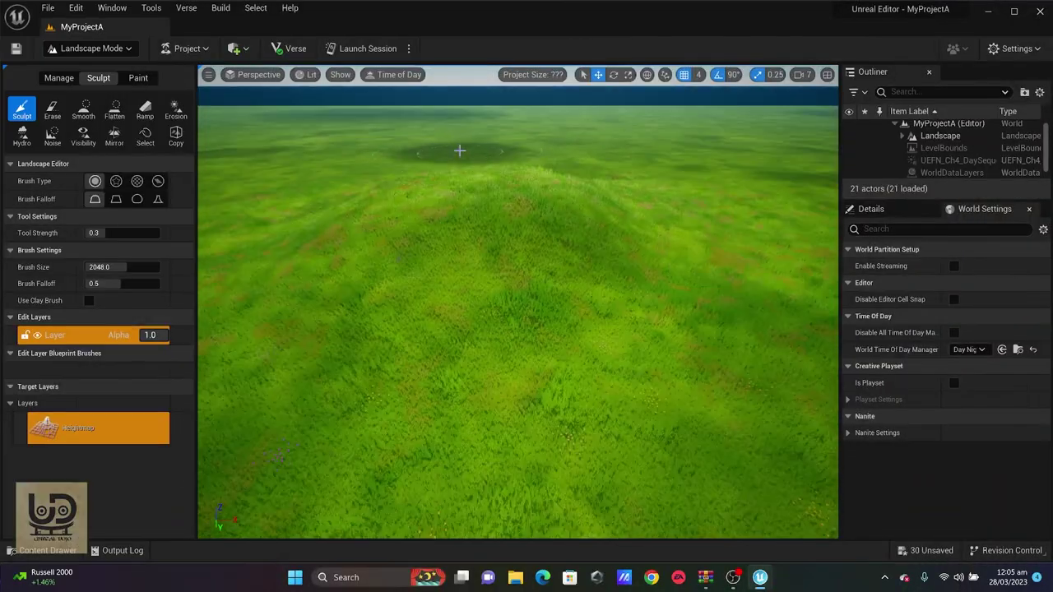
{"action": "mouse_move", "coordinate": [403, 179]}
{"action": "left_mouse_down"}
{"action": "mouse_move", "coordinate": [396, 183]}
{"action": "mouse_move", "coordinate": [519, 181]}
{"action": "left_mouse_up"}
{"action": "left_click_drag", "start_coordinate": [587, 194], "coordinate": [543, 172]}
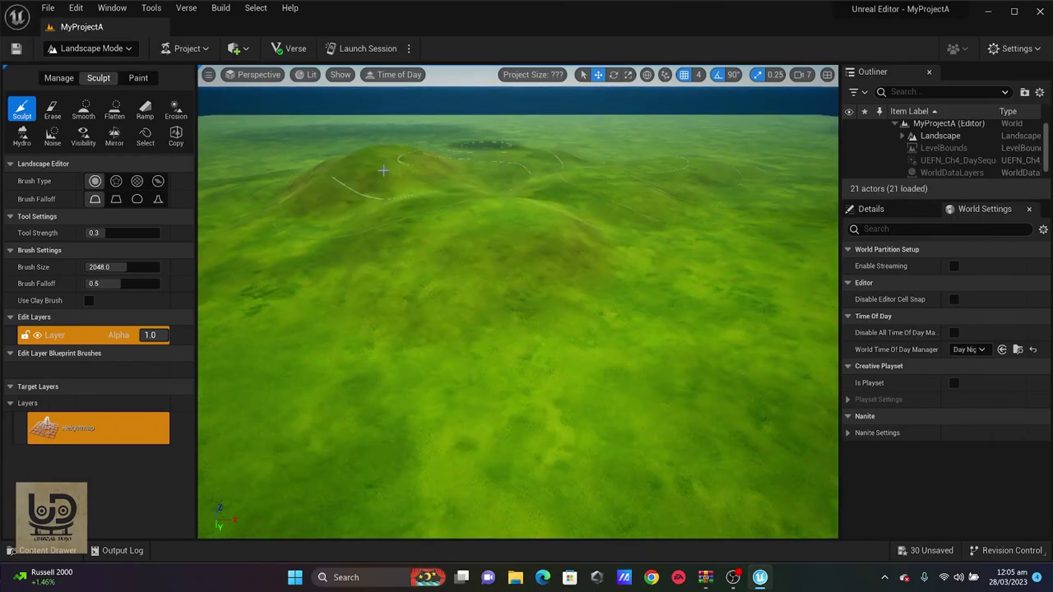
- Sculpt more raised ground around the hills, including a steep-sided mound with rocky flanks
{"action": "scroll", "coordinate": [326, 222], "scroll_direction": "down", "scroll_amount": 2}
{"action": "right_click_drag", "start_coordinate": [576, 287], "coordinate": [576, 287]}
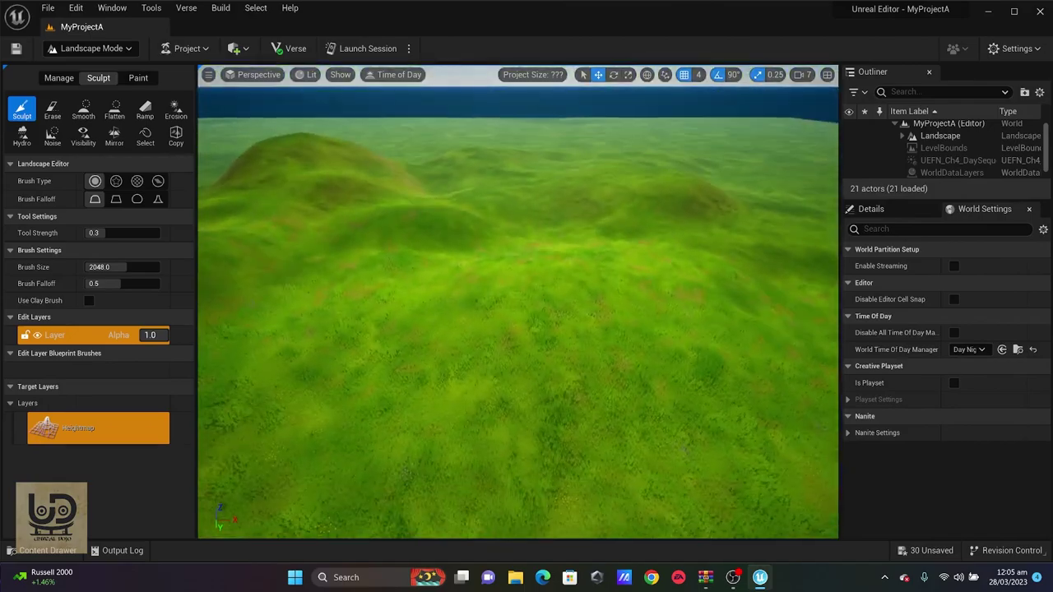
{"action": "mouse_move", "coordinate": [592, 247]}
{"action": "left_mouse_down"}
{"action": "mouse_move", "coordinate": [471, 308]}
{"action": "mouse_move", "coordinate": [520, 230]}
{"action": "left_mouse_up"}
{"action": "right_click_drag", "start_coordinate": [520, 230], "coordinate": [518, 247]}
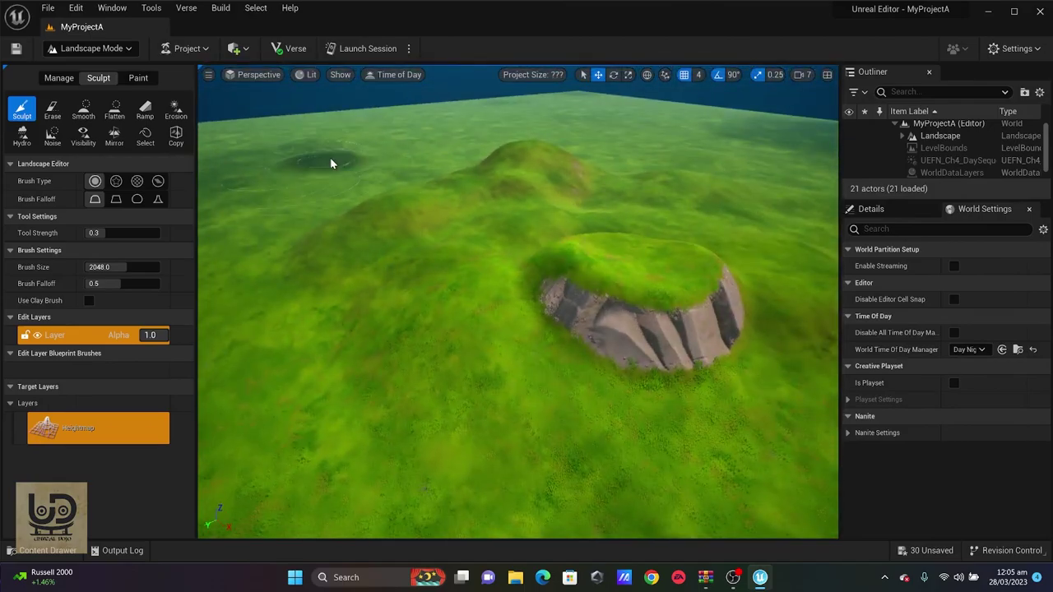
{"action": "left_click_drag", "start_coordinate": [332, 164], "coordinate": [326, 159]}
{"action": "left_click_drag", "start_coordinate": [527, 156], "coordinate": [804, 169]}
- Enlarge the landscape brush and level the sculpted hills with the Flatten tool
{"action": "left_click_drag", "start_coordinate": [126, 267], "coordinate": [157, 268]}
{"action": "mouse_move", "coordinate": [379, 177]}
{"action": "right_mouse_down"}
{"action": "mouse_move", "coordinate": [395, 123]}
{"action": "mouse_move", "coordinate": [366, 128]}
{"action": "right_mouse_up"}
{"action": "left_click", "coordinate": [81, 111]}
{"action": "left_click", "coordinate": [114, 109]}
{"action": "mouse_move", "coordinate": [602, 231]}
{"action": "left_mouse_down"}
{"action": "mouse_move", "coordinate": [588, 245]}
{"action": "mouse_move", "coordinate": [661, 245]}
{"action": "mouse_move", "coordinate": [736, 216]}
{"action": "mouse_move", "coordinate": [470, 258]}
{"action": "left_mouse_up"}
- Reduce the Flatten brush size to 2360
{"action": "key", "text": "bracketleft"}
{"action": "key", "text": "bracketleft"}
{"action": "key", "text": "bracketleft"}
{"action": "key", "text": "bracketleft"}
{"action": "key", "text": "bracketleft"}
{"action": "key", "text": "bracketleft"}
{"action": "key", "text": "bracketleft"}
{"action": "key", "text": "bracketleft"}
{"action": "key", "text": "bracketleft"}
{"action": "key", "text": "bracketleft"}
{"action": "key", "text": "bracketleft"}
{"action": "key", "text": "bracketleft"}
{"action": "key", "text": "bracketleft"}
{"action": "key", "text": "bracketleft"}
{"action": "key", "text": "bracketleft"}
{"action": "key", "text": "bracketleft"}
{"action": "key", "text": "bracketleft"}
{"action": "key", "text": "bracketleft"}
{"action": "key", "text": "bracketleft"}
{"action": "key", "text": "super"}
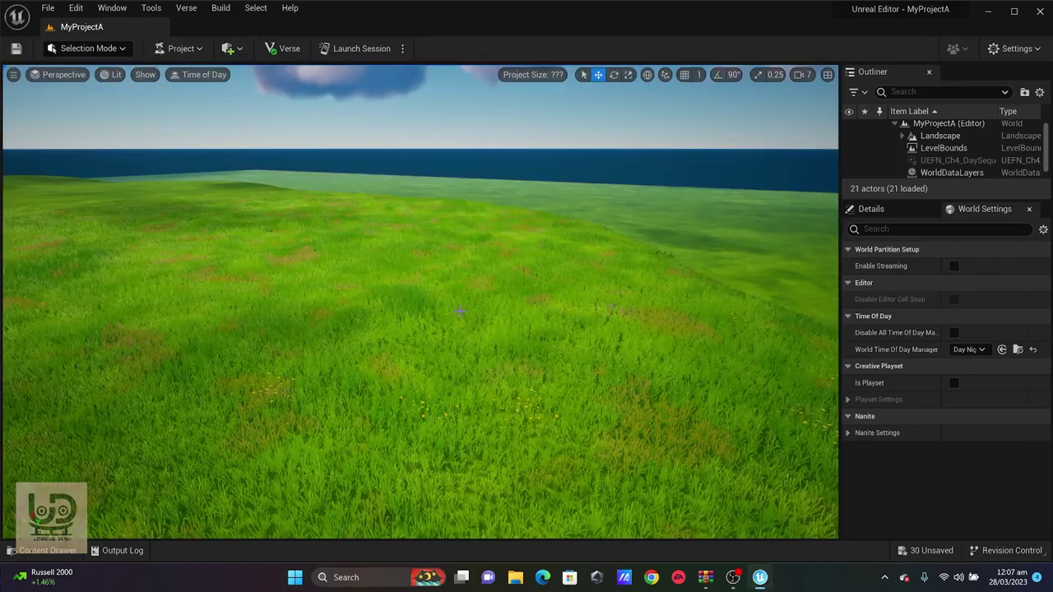
- Place the Blue House prefab from the Fortnite content, filtered by "house", onto the grassy hilltop
{"action": "key", "text": "ctrl+space"}
{"action": "left_click", "coordinate": [780, 445]}
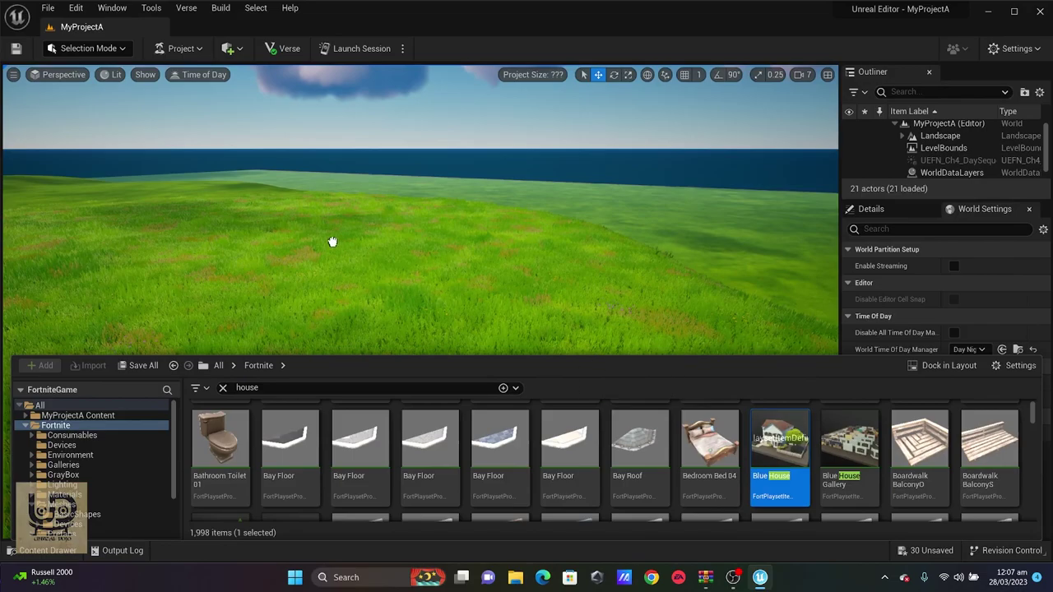
{"action": "left_click_drag", "start_coordinate": [269, 237], "coordinate": [249, 238]}
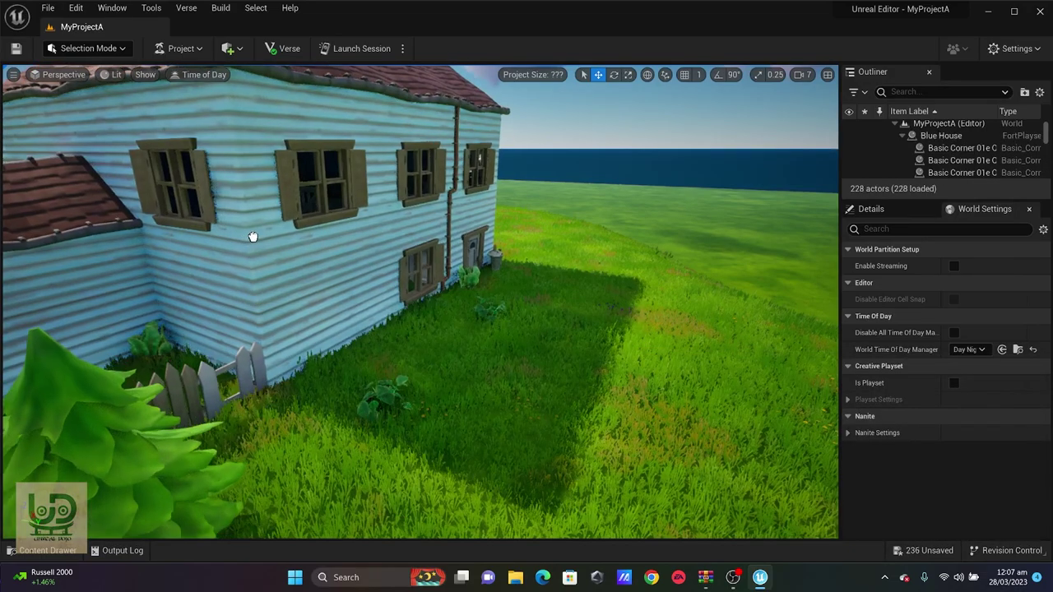
{"action": "scroll", "coordinate": [288, 220], "scroll_direction": "down", "scroll_amount": 3}
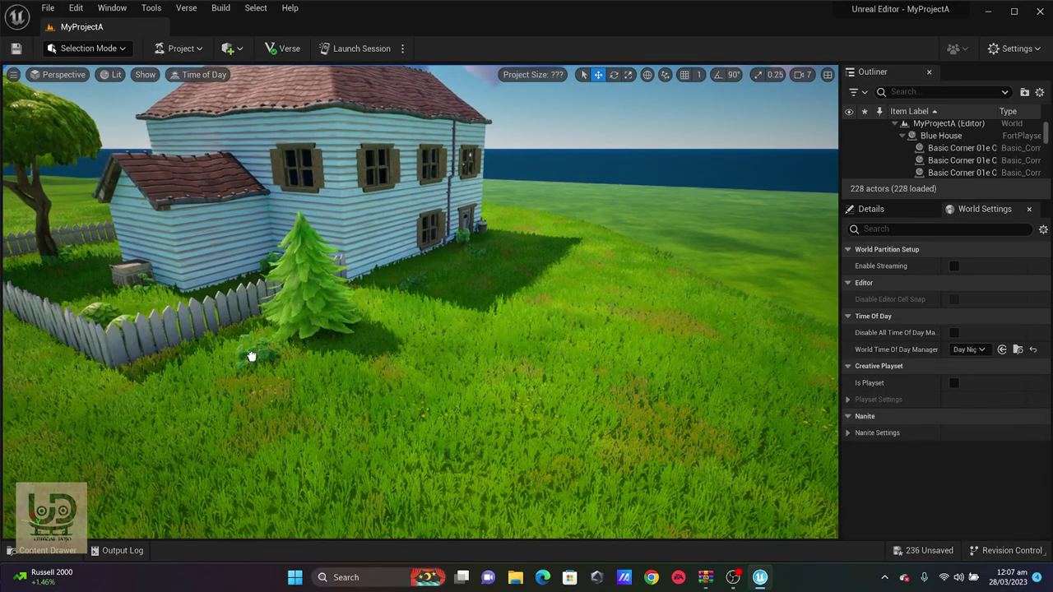
{"action": "left_click_drag", "start_coordinate": [252, 356], "coordinate": [317, 224]}
- Reposition the Blue House on the raised, flattened part of the landscape
{"action": "right_click_drag", "start_coordinate": [329, 228], "coordinate": [444, 197]}
{"action": "left_click_drag", "start_coordinate": [444, 247], "coordinate": [691, 272]}
{"action": "left_click_drag", "start_coordinate": [444, 272], "coordinate": [395, 353]}
{"action": "key", "text": "q"}
{"action": "key", "text": "w"}
{"action": "key", "text": "e"}
{"action": "key", "text": "s"}
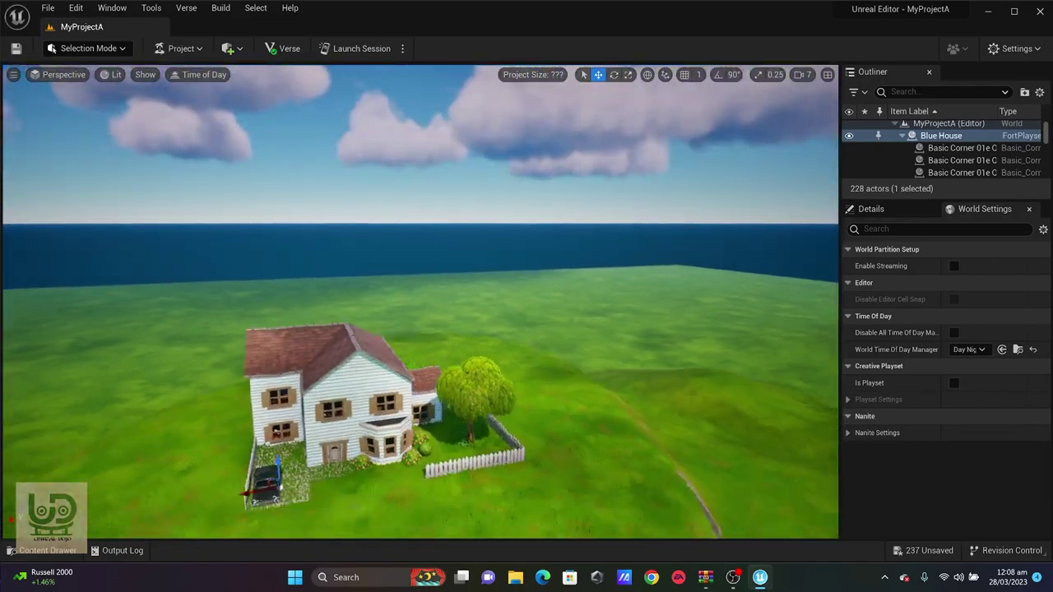
{"action": "key", "text": "q"}
{"action": "right_click_drag", "start_coordinate": [420, 302], "coordinate": [403, 302]}
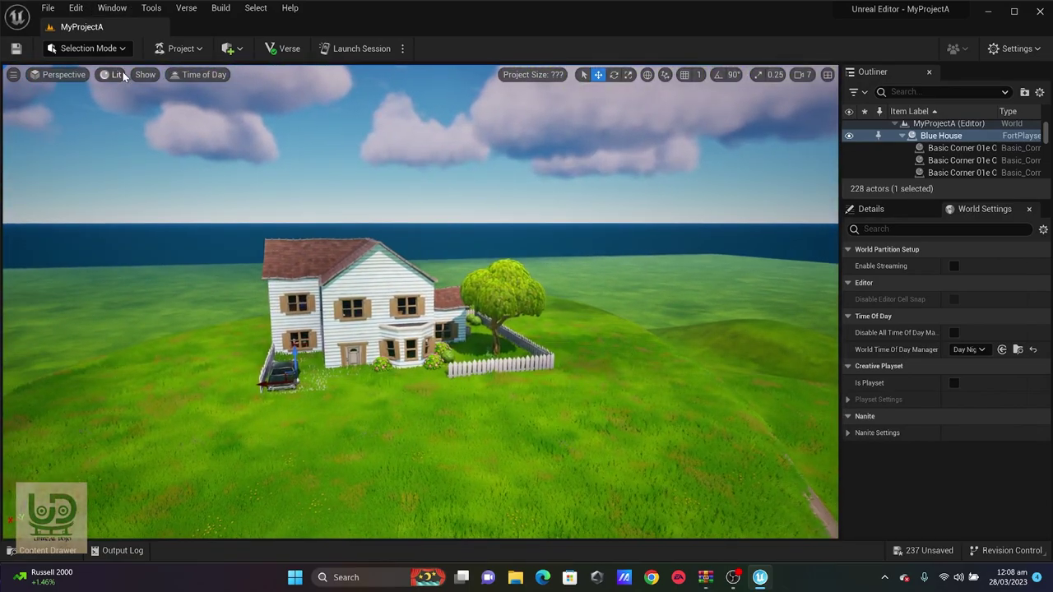
- Switch to landscape painting and paint the ground around the house with the Layer5 dirt material
{"action": "left_click", "coordinate": [110, 51]}
{"action": "left_click", "coordinate": [94, 82]}
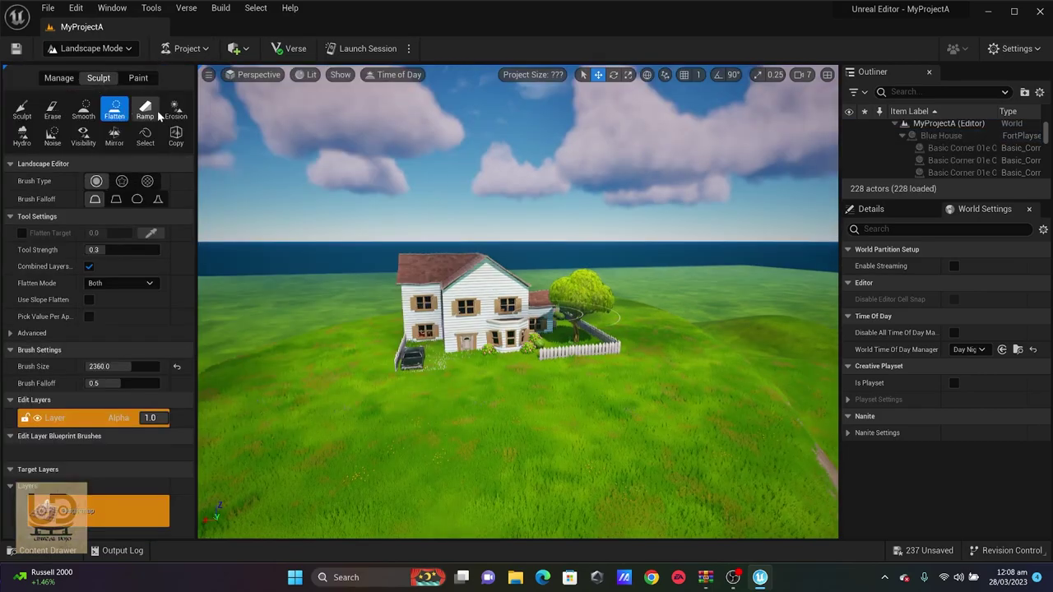
{"action": "left_click", "coordinate": [138, 79]}
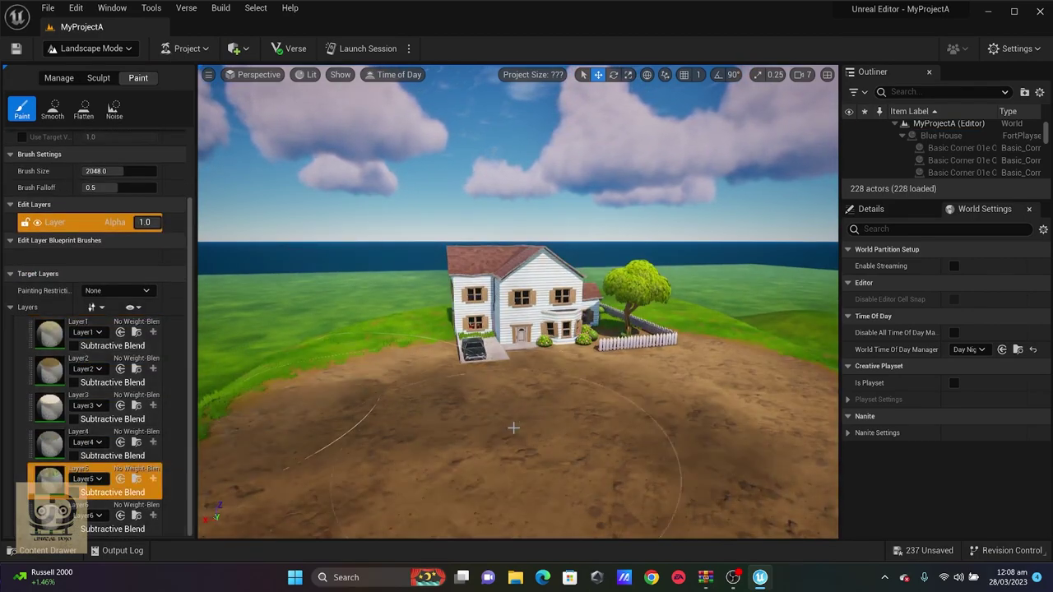
- Paint the hilltop around the house with the dark Layer4 material, covering the dirt up to its outer rim
{"action": "left_click", "coordinate": [143, 346]}
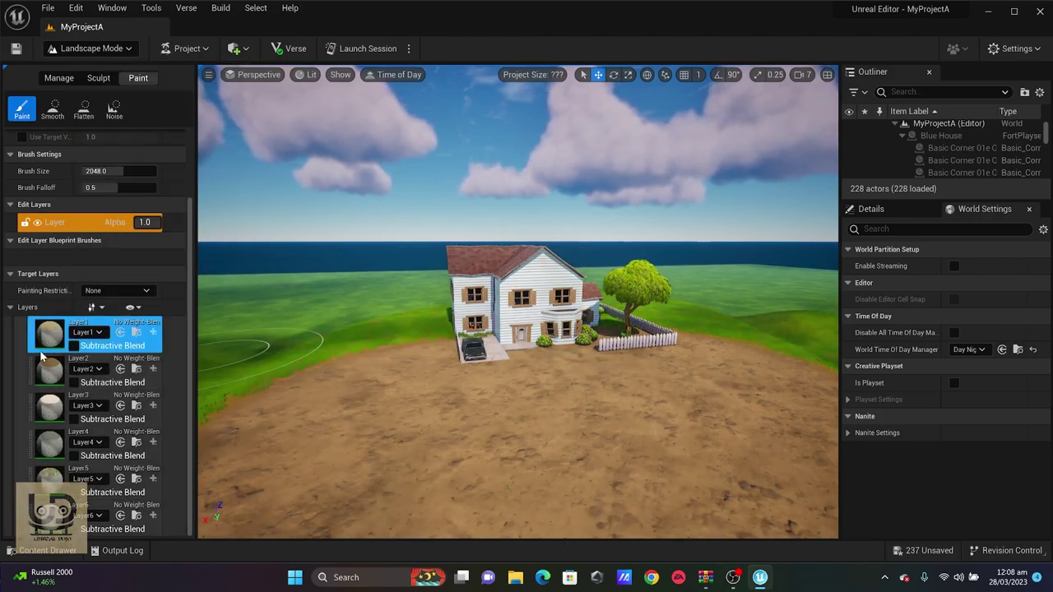
{"action": "left_click", "coordinate": [97, 455]}
{"action": "mouse_move", "coordinate": [506, 406]}
{"action": "left_mouse_down"}
{"action": "mouse_move", "coordinate": [376, 377]}
{"action": "mouse_move", "coordinate": [623, 378]}
{"action": "mouse_move", "coordinate": [705, 366]}
{"action": "left_mouse_up"}
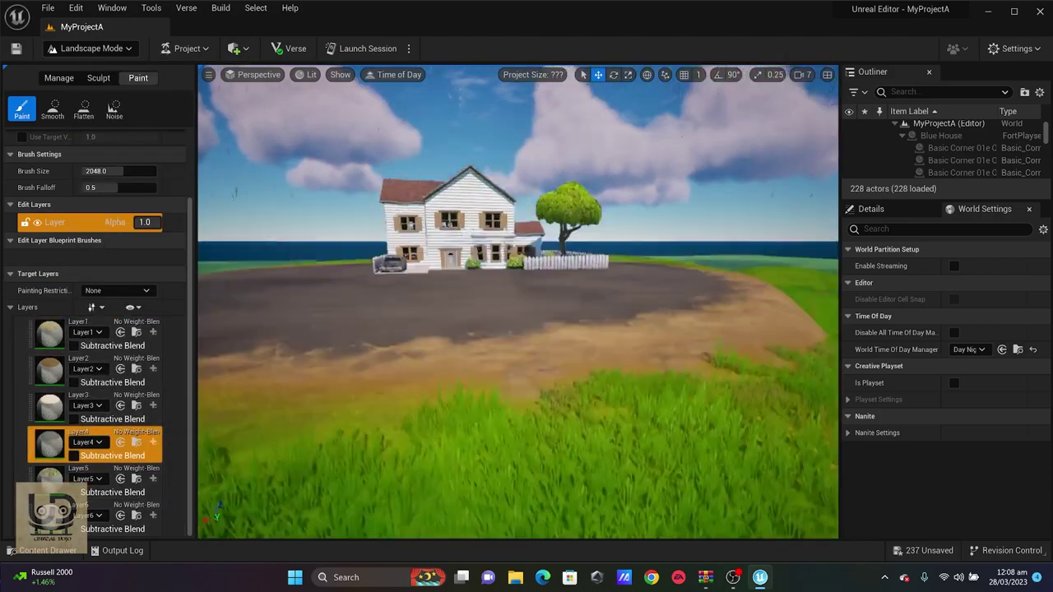
{"action": "right_click_drag", "start_coordinate": [461, 329], "coordinate": [442, 365]}
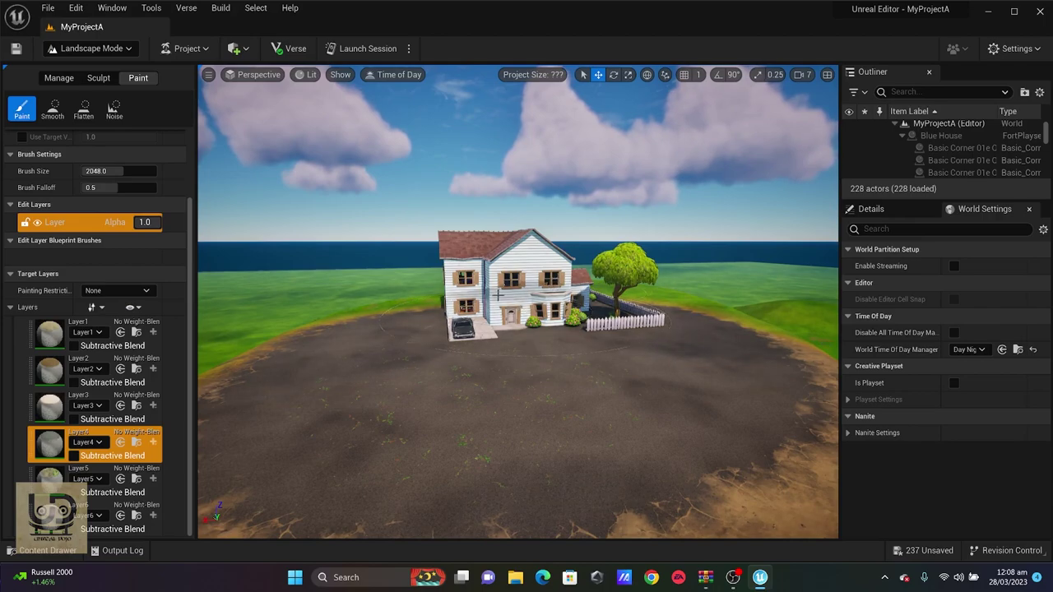
{"action": "scroll", "coordinate": [497, 296], "scroll_direction": "down", "scroll_amount": 5}
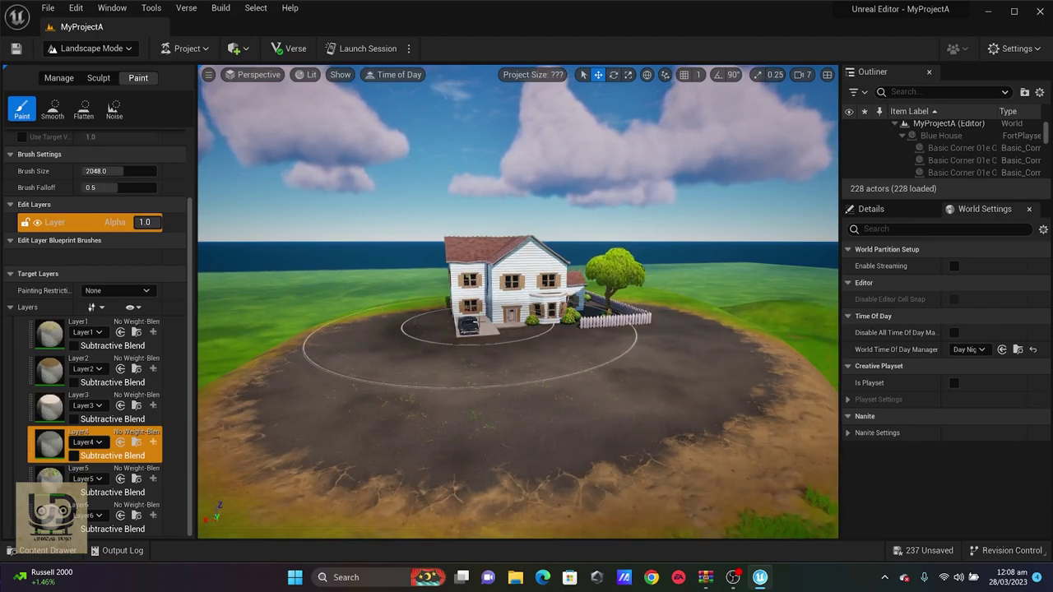
{"action": "mouse_move", "coordinate": [475, 324]}
{"action": "middle_mouse_down"}
{"action": "mouse_move", "coordinate": [502, 362]}
{"action": "mouse_move", "coordinate": [490, 284]}
{"action": "mouse_move", "coordinate": [460, 288]}
{"action": "mouse_move", "coordinate": [471, 329]}
{"action": "mouse_move", "coordinate": [486, 267]}
{"action": "middle_mouse_up"}
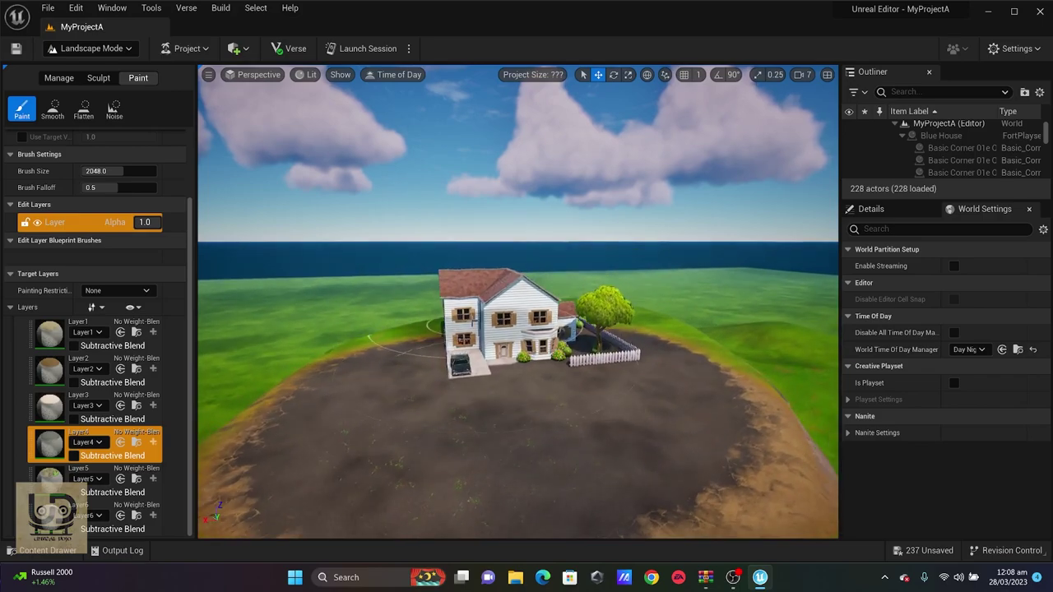
{"action": "scroll", "coordinate": [518, 302], "scroll_direction": "down", "scroll_amount": 8}
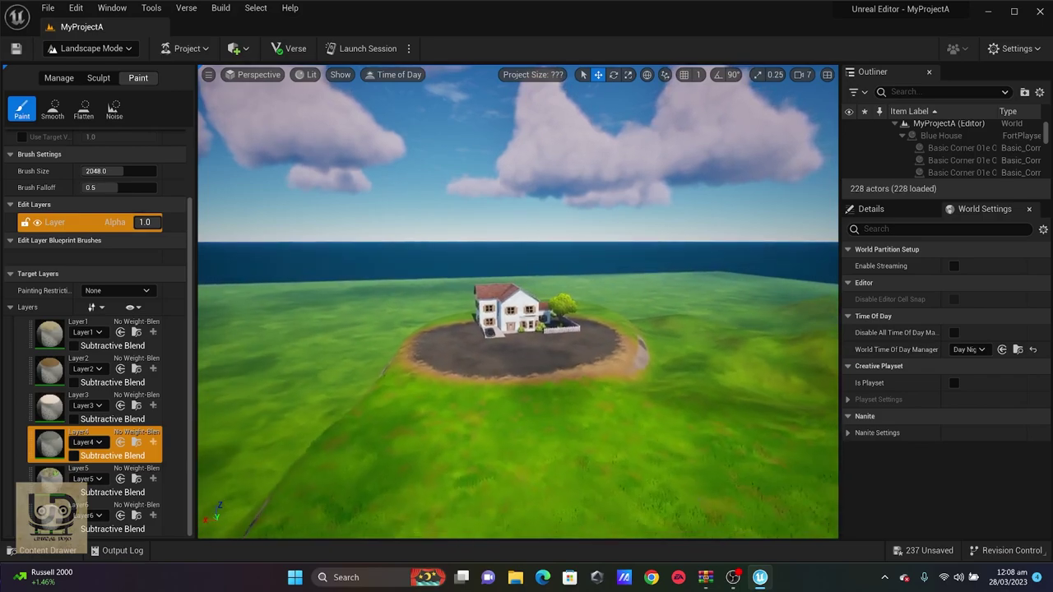
{"action": "scroll", "coordinate": [519, 302], "scroll_direction": "up", "scroll_amount": 2}
{"action": "scroll", "coordinate": [518, 302], "scroll_direction": "up", "scroll_amount": 4}
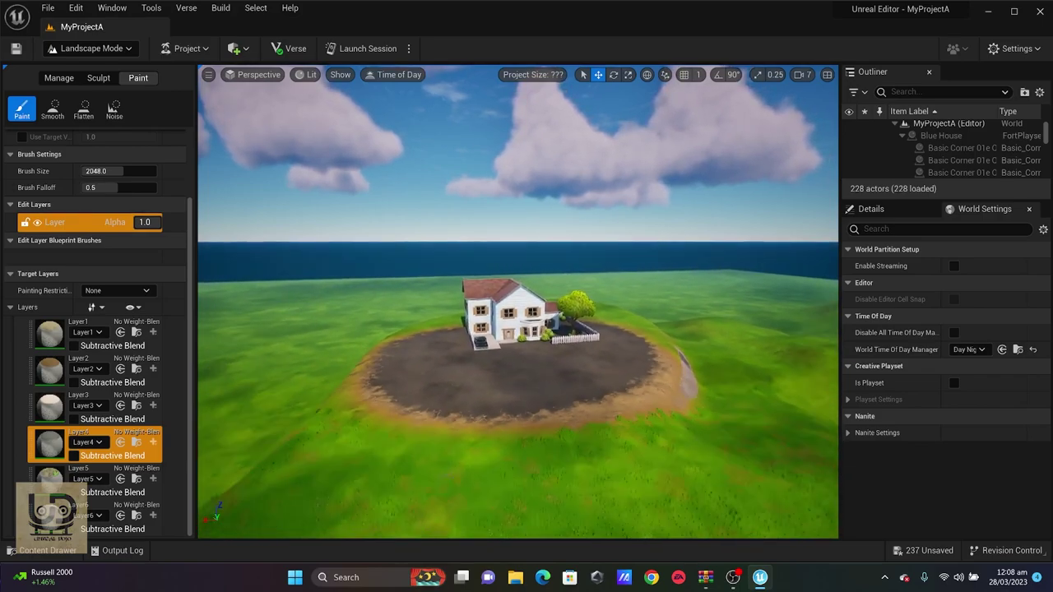
{"action": "right_click_drag", "start_coordinate": [477, 328], "coordinate": [477, 328]}
- Return to selection mode and place the Ocean water body from the Fortnite content, filtered by "ocea", on the landscape near the house
{"action": "left_click", "coordinate": [83, 47]}
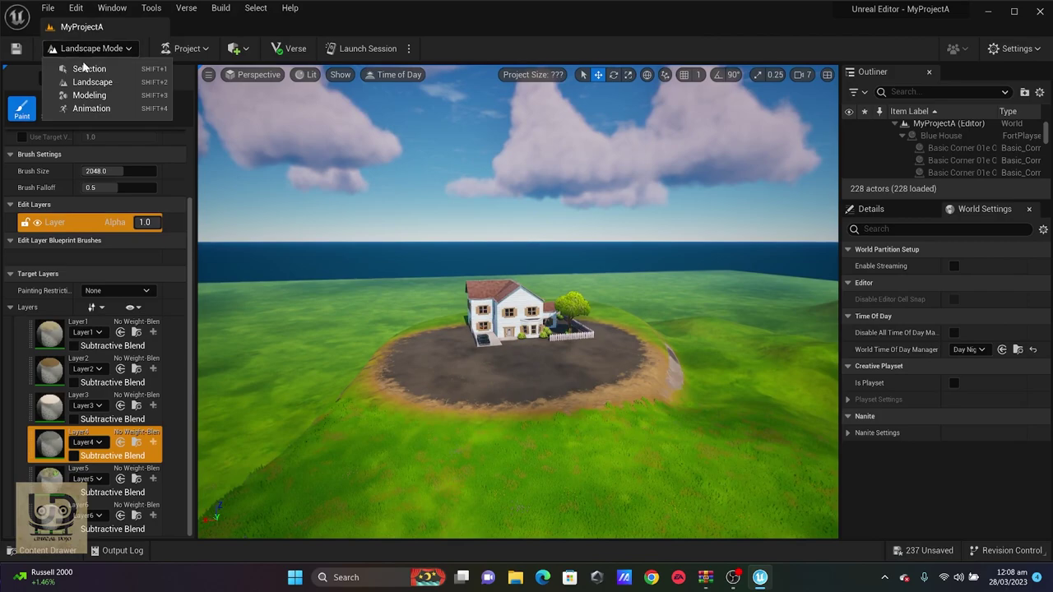
{"action": "left_click", "coordinate": [86, 66]}
{"action": "key", "text": "s"}
{"action": "right_click_drag", "start_coordinate": [153, 420], "coordinate": [153, 420]}
{"action": "key", "text": "w"}
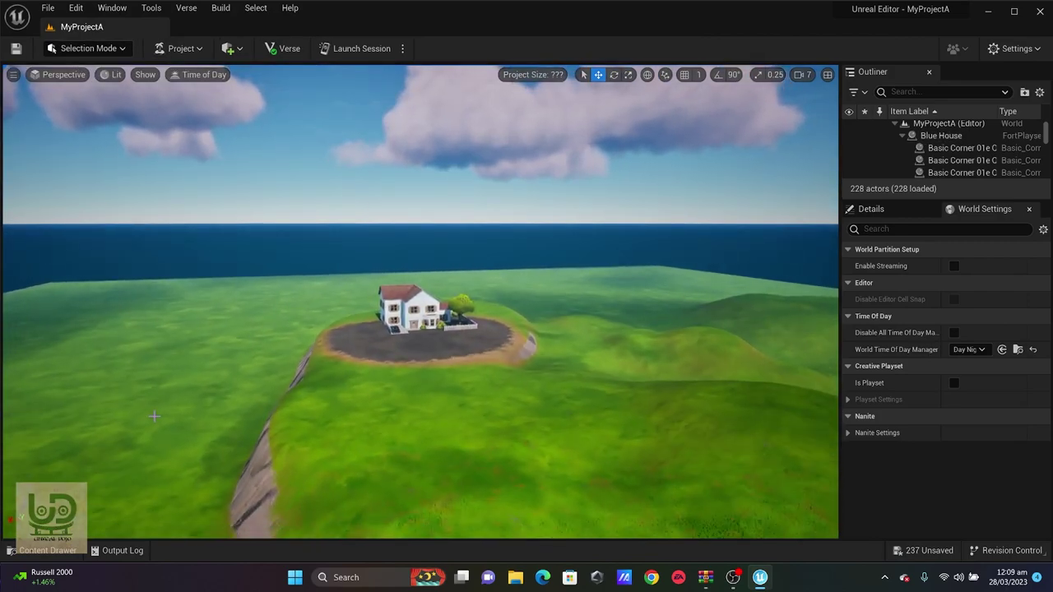
{"action": "key", "text": "ctrl+space"}
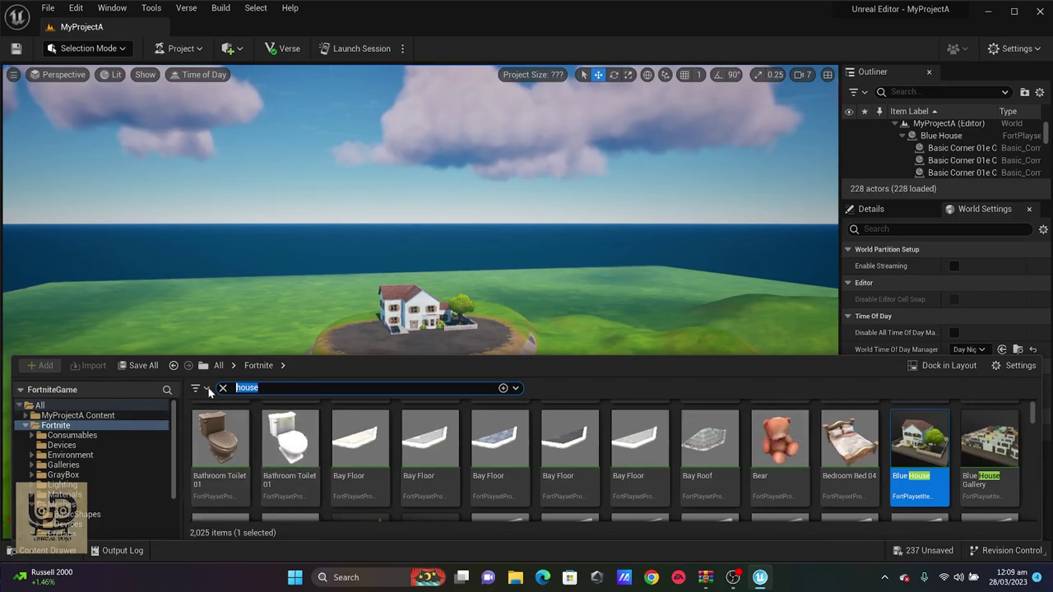
{"action": "type", "text": "ocea"}
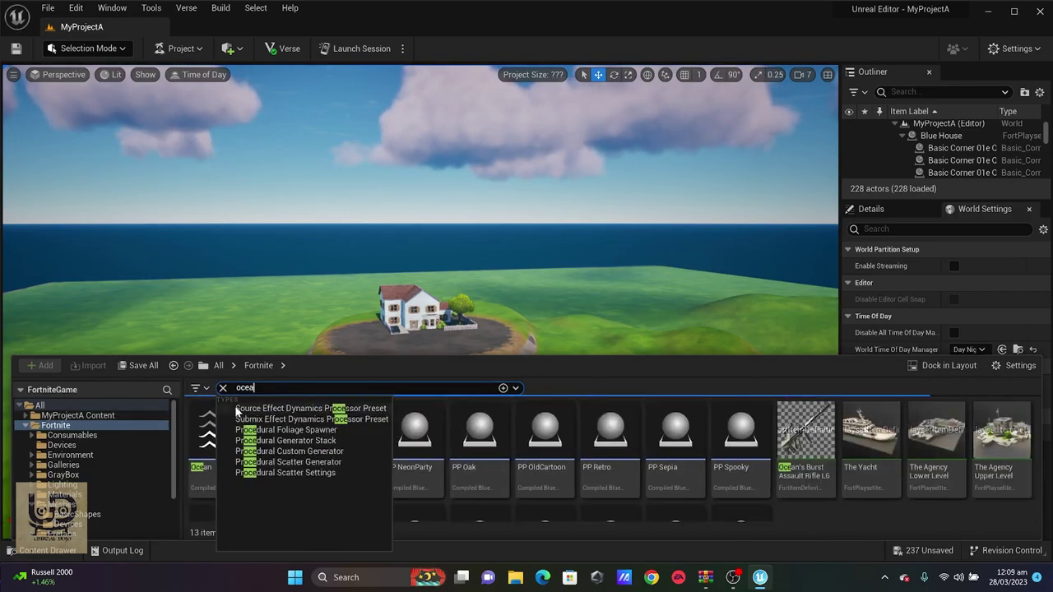
{"action": "left_click_drag", "start_coordinate": [220, 455], "coordinate": [321, 373]}
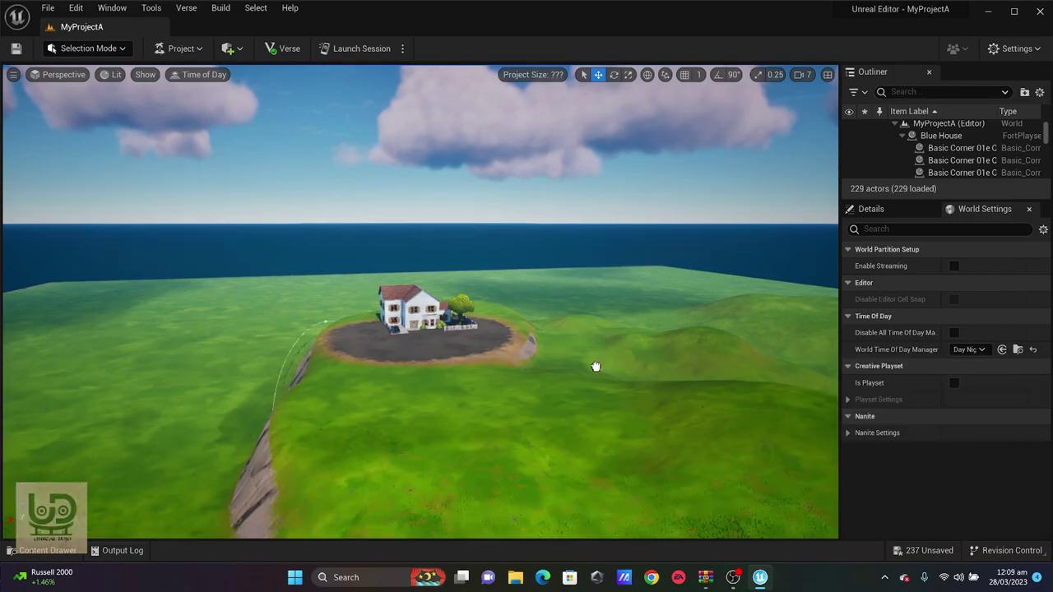
{"action": "left_click_drag", "start_coordinate": [596, 366], "coordinate": [596, 366]}
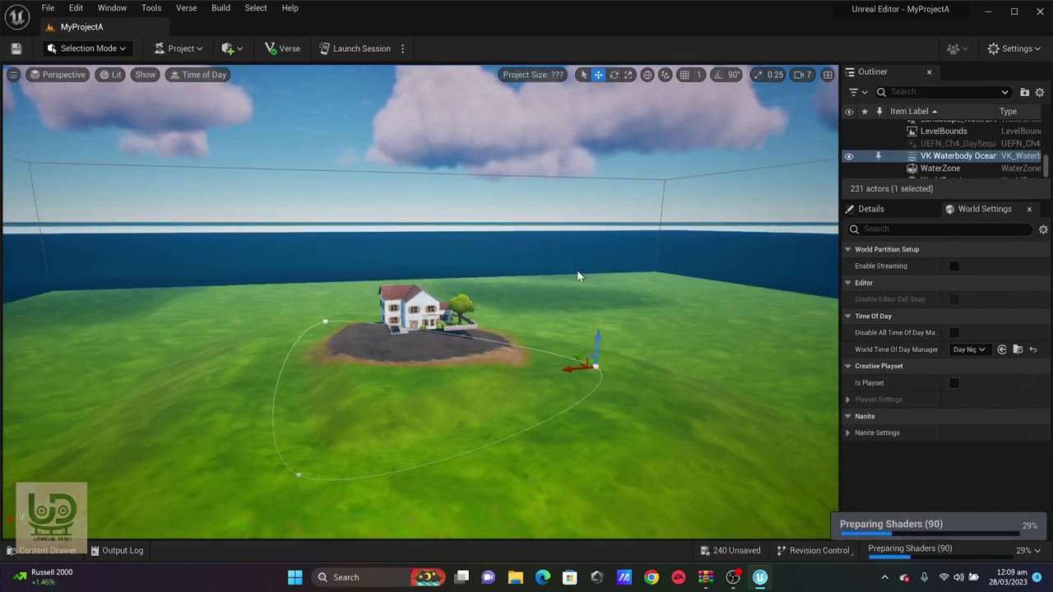
- Move two of the ocean's spline points outward, behind the house and across the grass beside it, to widen the island
{"action": "left_click_drag", "start_coordinate": [596, 366], "coordinate": [502, 461], "text": "alt"}
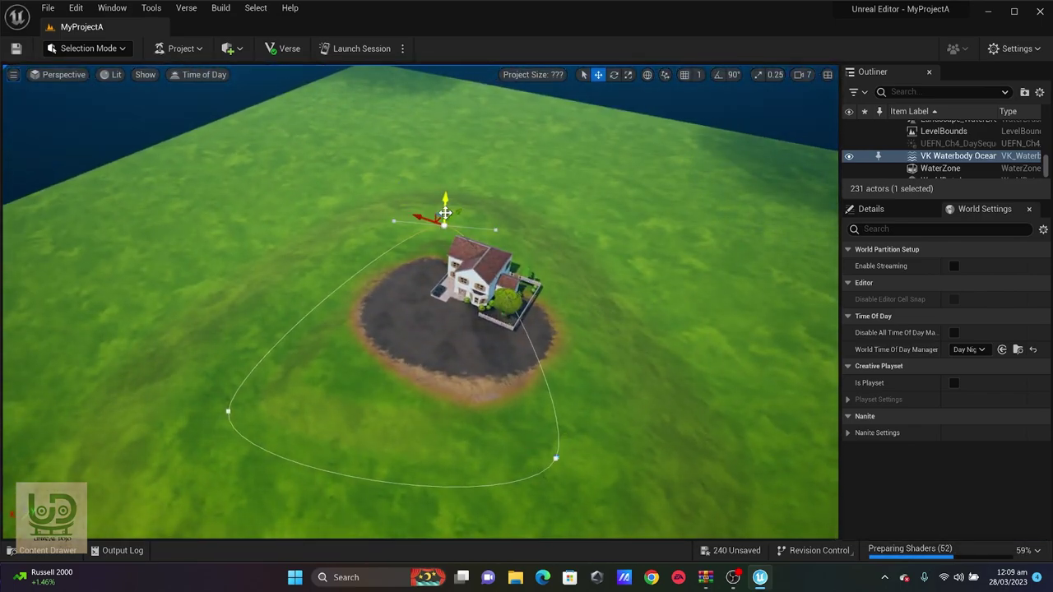
{"action": "left_click_drag", "start_coordinate": [421, 217], "coordinate": [284, 155]}
{"action": "mouse_move", "coordinate": [287, 153]}
{"action": "right_mouse_down"}
{"action": "mouse_move", "coordinate": [362, 139]}
{"action": "mouse_move", "coordinate": [288, 152]}
{"action": "right_mouse_up"}
{"action": "left_click_drag", "start_coordinate": [295, 153], "coordinate": [413, 92]}
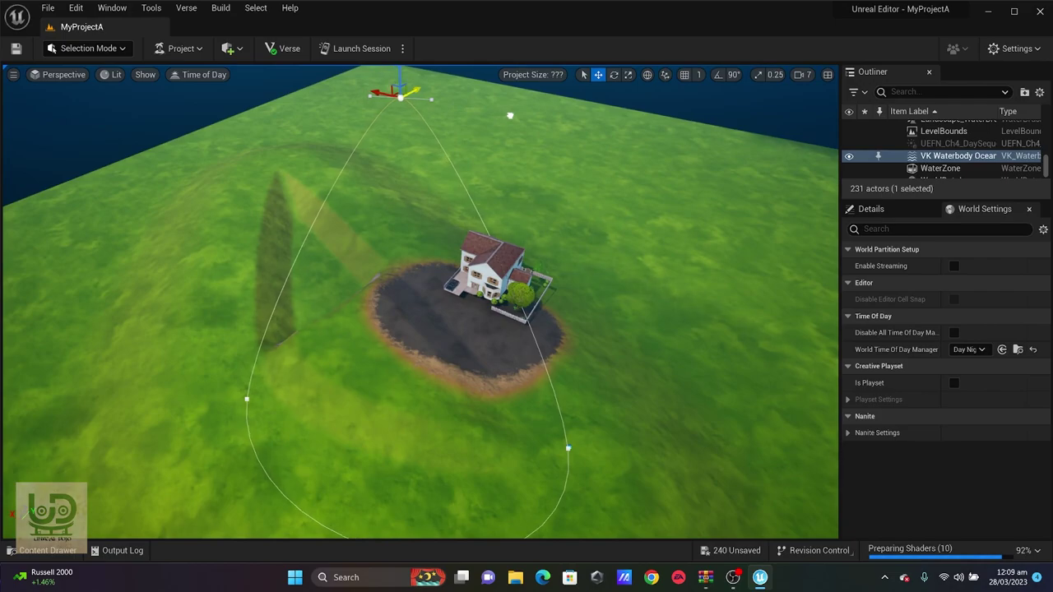
{"action": "left_click_drag", "start_coordinate": [270, 382], "coordinate": [270, 334], "text": "alt"}
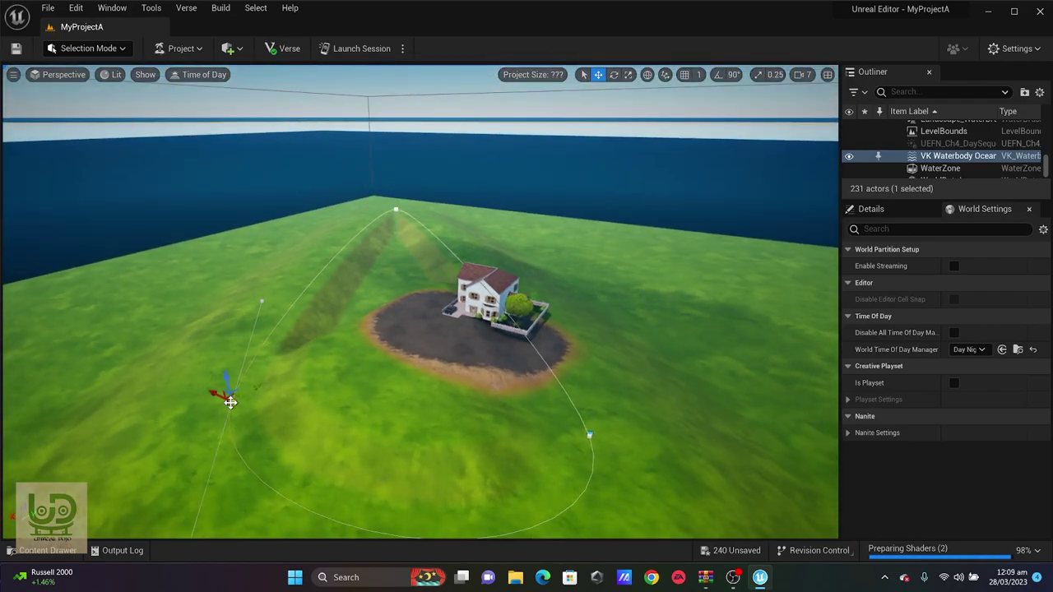
{"action": "left_click_drag", "start_coordinate": [220, 396], "coordinate": [60, 326]}
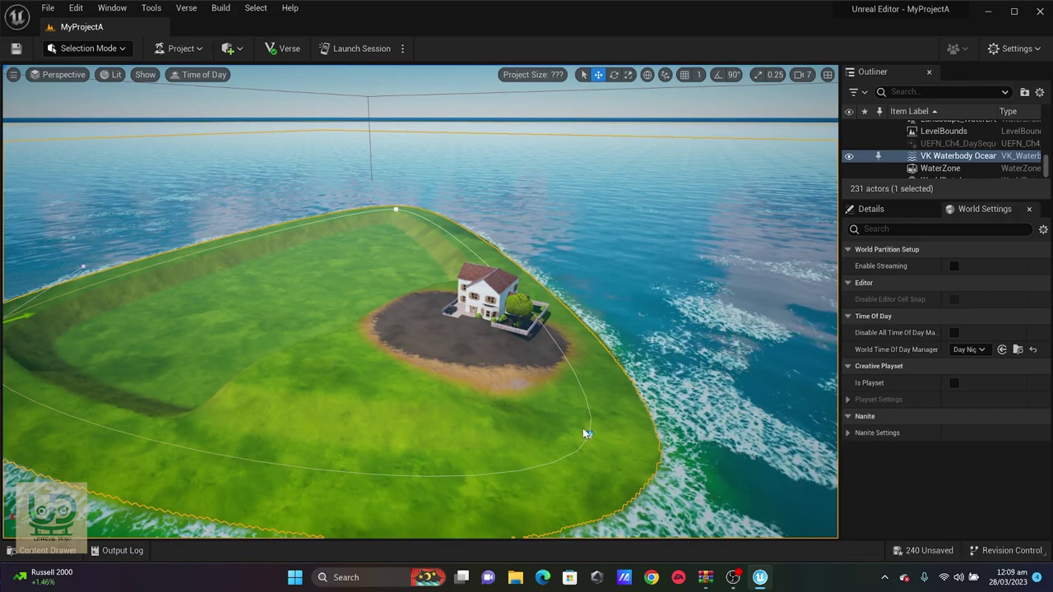
- Move the ocean's remaining spline point outward past the front of the house to extend the shoreline on that side
{"action": "left_click", "coordinate": [589, 435]}
{"action": "left_click_drag", "start_coordinate": [589, 431], "coordinate": [827, 515]}
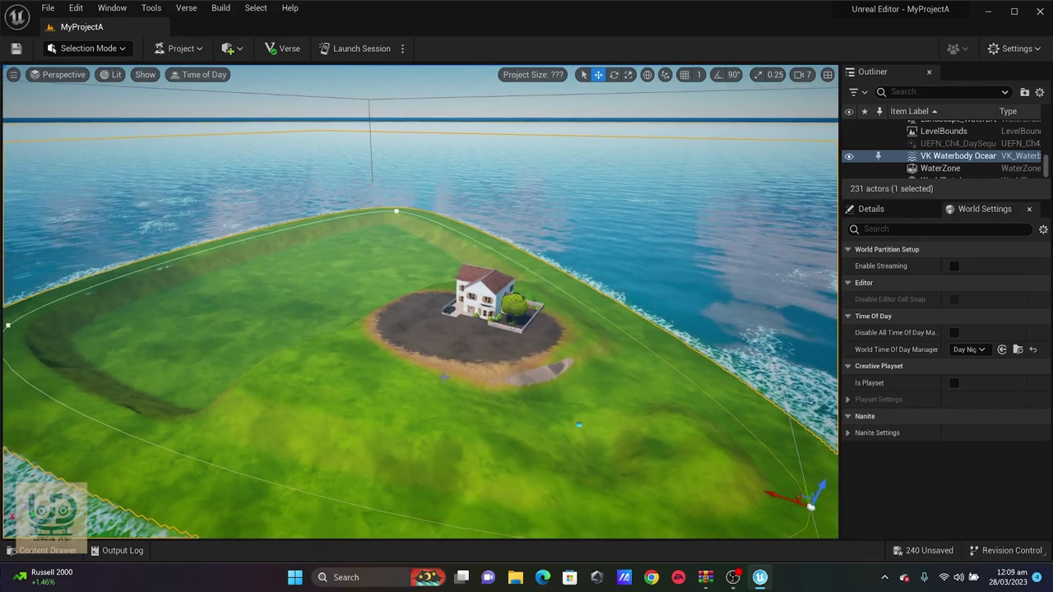
{"action": "right_click_drag", "start_coordinate": [621, 401], "coordinate": [699, 378]}
{"action": "right_click_drag", "start_coordinate": [527, 370], "coordinate": [533, 370]}
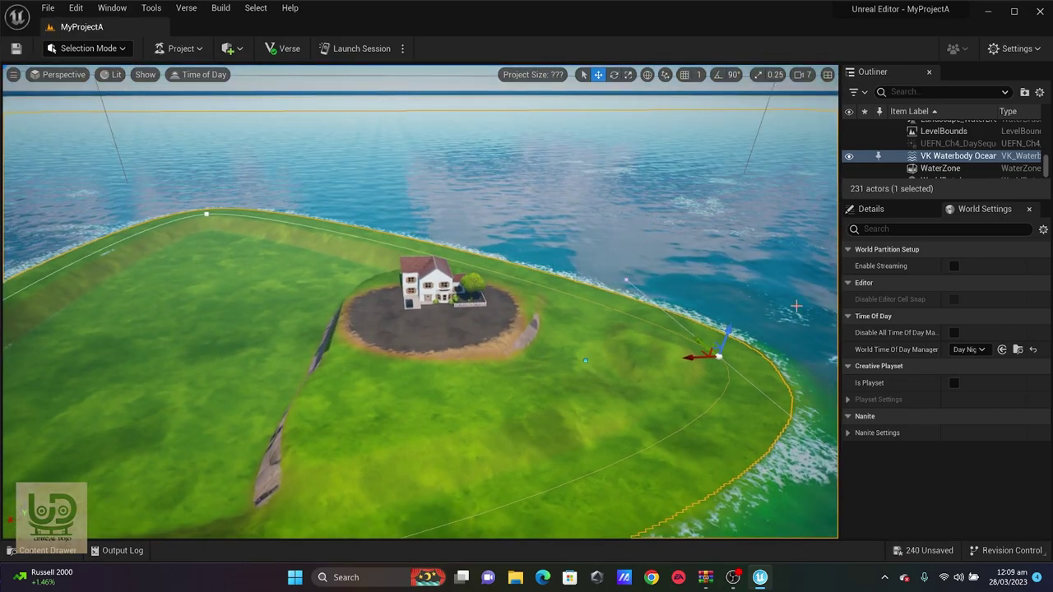
{"action": "left_click_drag", "start_coordinate": [694, 332], "coordinate": [721, 354]}
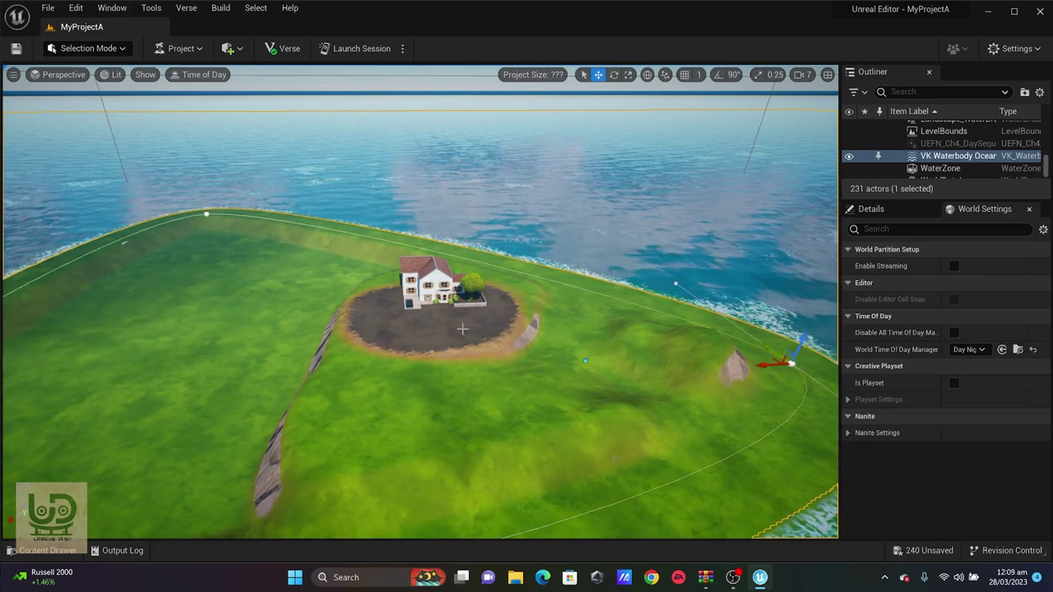
- Place the River water body from the Fortnite content, filtered by "river", on the low grass below the house's cliff
{"action": "left_click_drag", "start_coordinate": [462, 329], "coordinate": [434, 333], "text": "alt"}
{"action": "scroll", "coordinate": [434, 332], "scroll_direction": "down", "scroll_amount": 3}
{"action": "key", "text": "ctrl+space"}
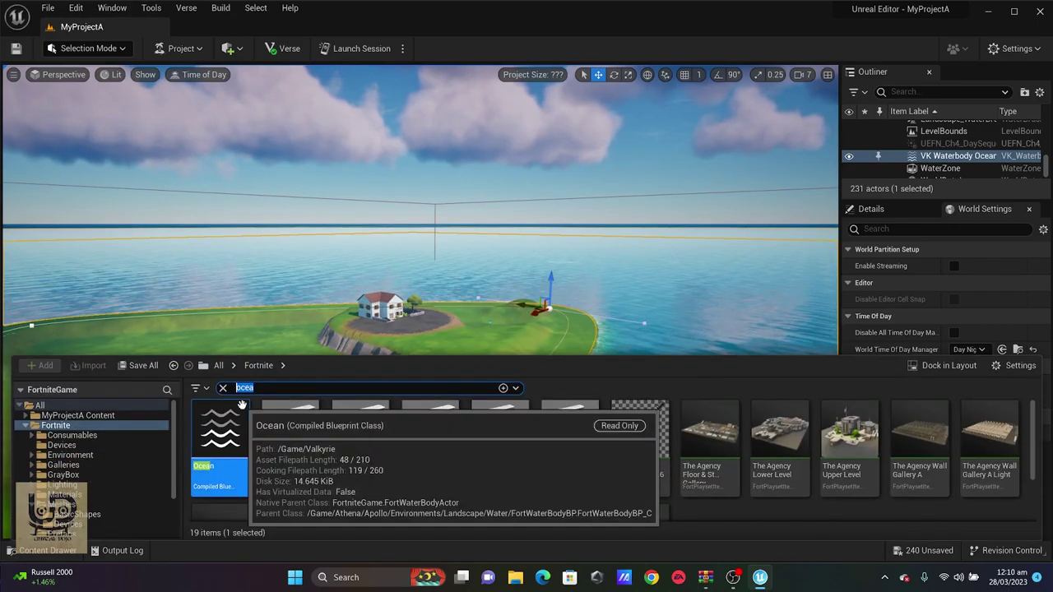
{"action": "type", "text": "river"}
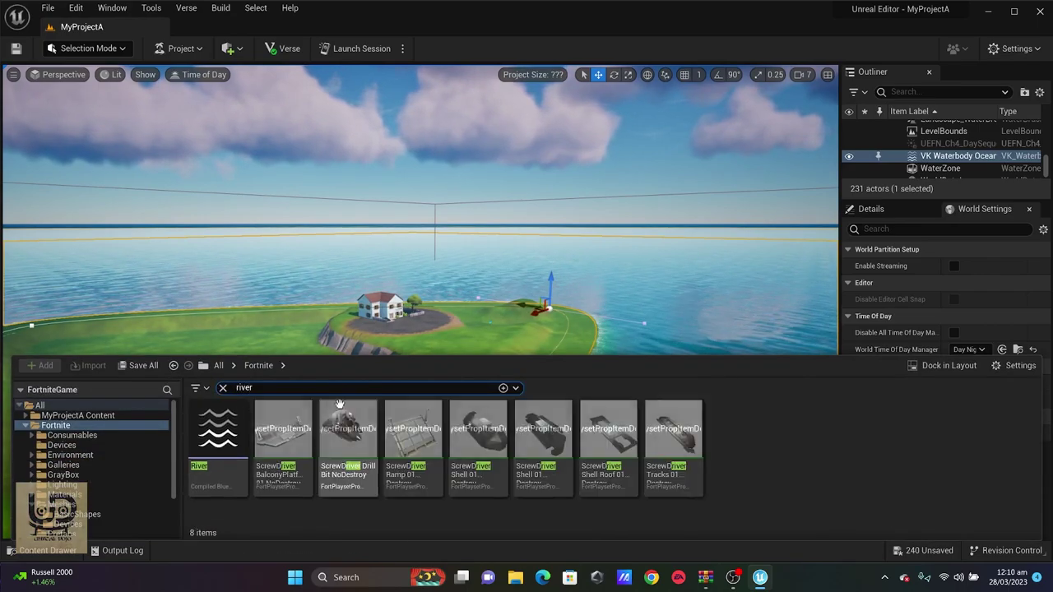
{"action": "left_click_drag", "start_coordinate": [218, 432], "coordinate": [223, 283]}
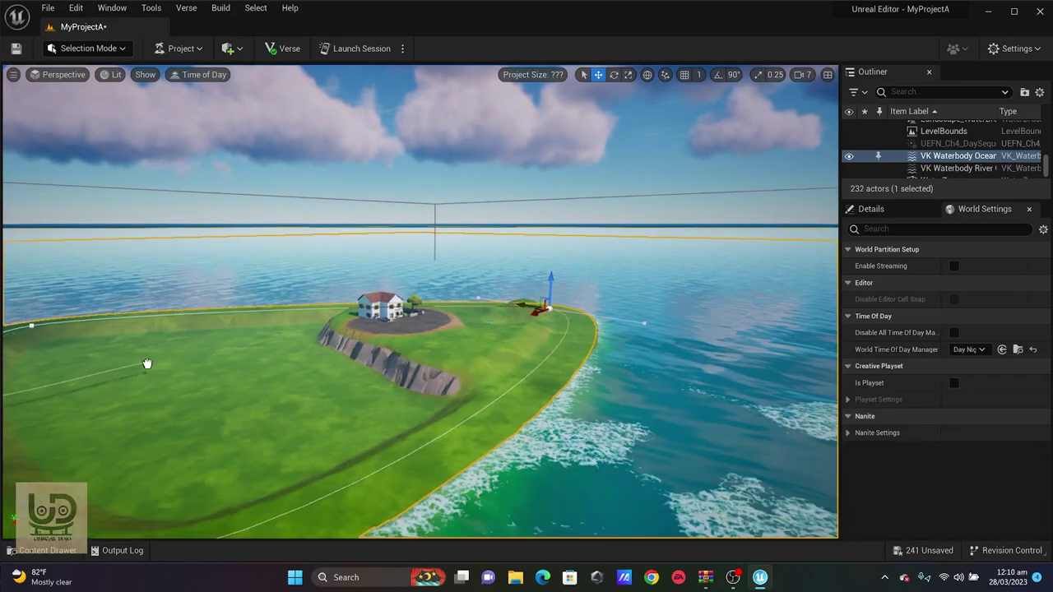
{"action": "left_click_drag", "start_coordinate": [190, 376], "coordinate": [189, 376]}
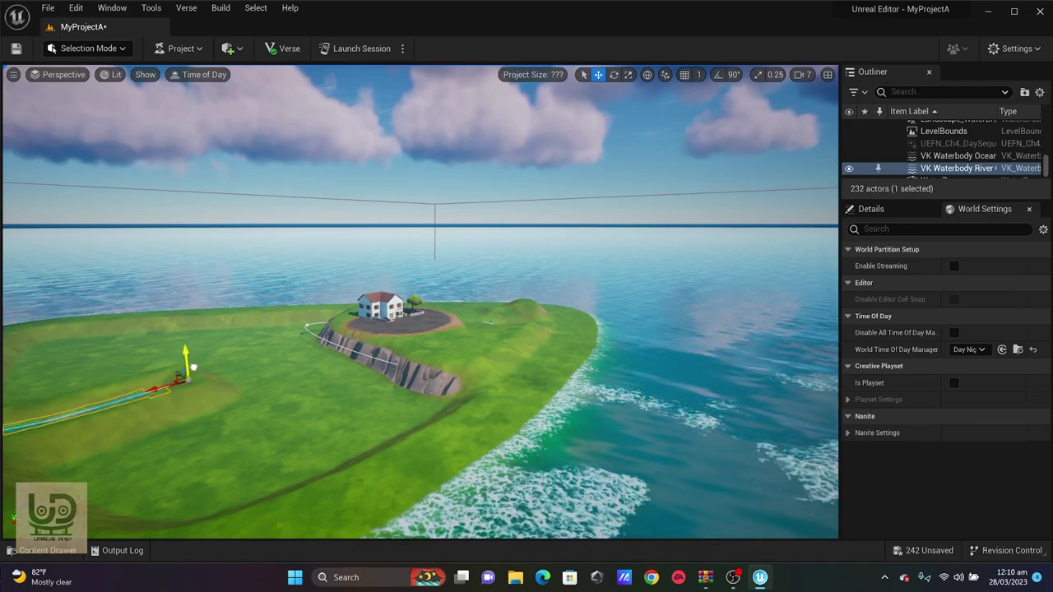
- Adjust the height of the river's spline point near the shoreline where the river meets the ocean
{"action": "right_click_drag", "start_coordinate": [421, 302], "coordinate": [549, 279]}
{"action": "scroll", "coordinate": [91, 444], "scroll_direction": "down", "scroll_amount": 8}
{"action": "scroll", "coordinate": [92, 444], "scroll_direction": "up", "scroll_amount": 7}
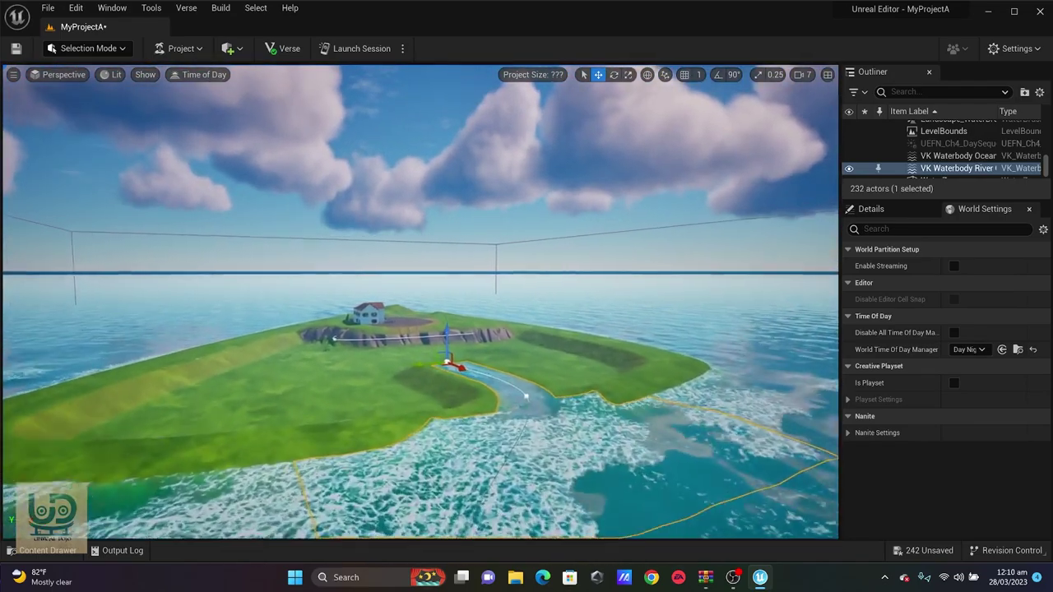
{"action": "middle_click_drag", "start_coordinate": [92, 444], "coordinate": [448, 469]}
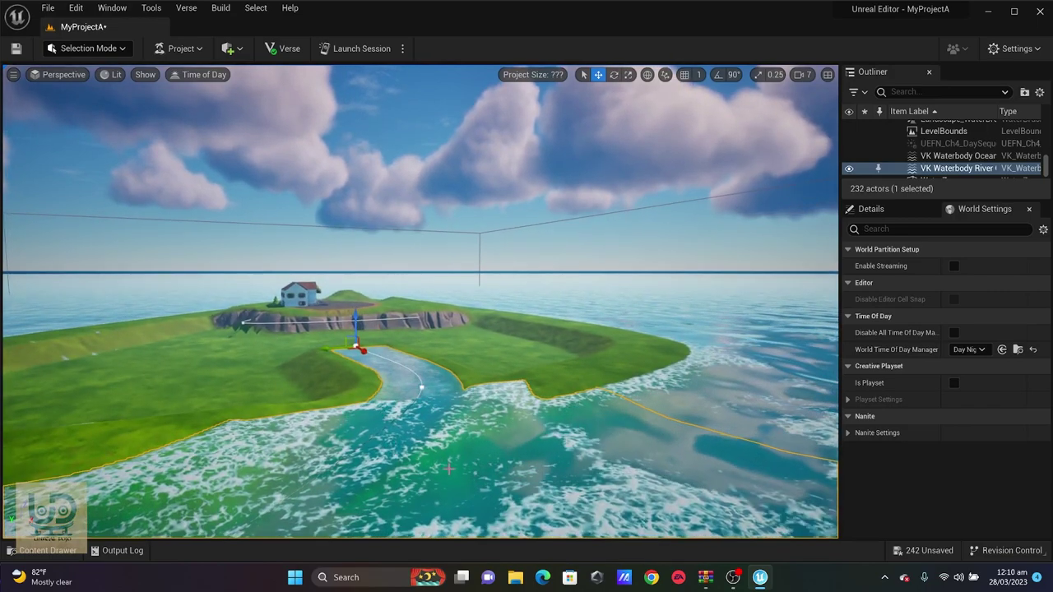
{"action": "left_click", "coordinate": [422, 387]}
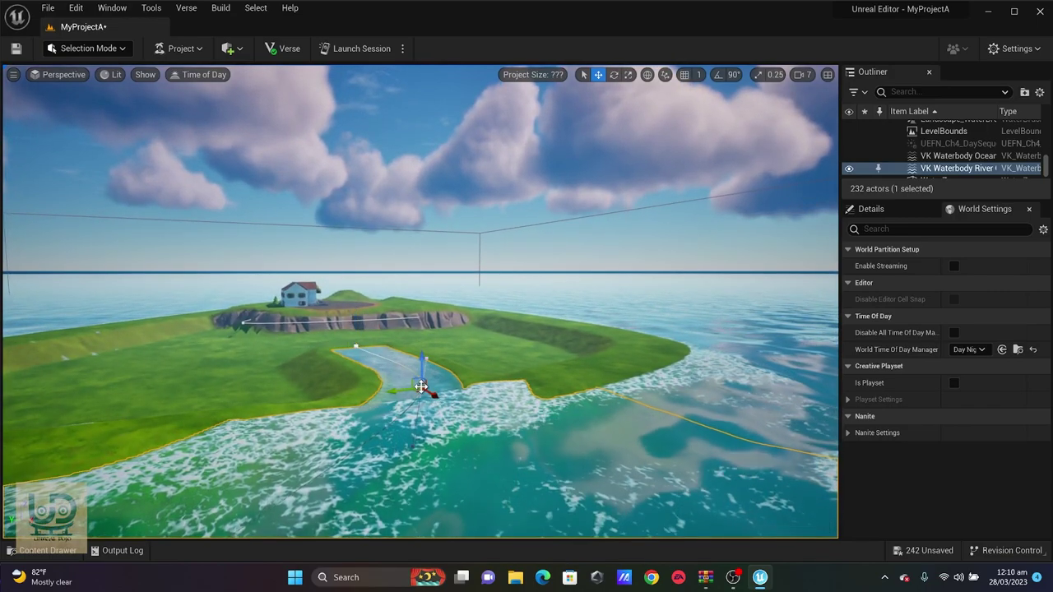
{"action": "mouse_move", "coordinate": [425, 364]}
{"action": "left_mouse_down"}
{"action": "mouse_move", "coordinate": [426, 379]}
{"action": "mouse_move", "coordinate": [426, 367]}
{"action": "left_mouse_up"}
- Adjust the height of the river's inland spline point and extend the river with an extra point toward the cliff below the house
{"action": "scroll", "coordinate": [456, 354], "scroll_direction": "up", "scroll_amount": 5}
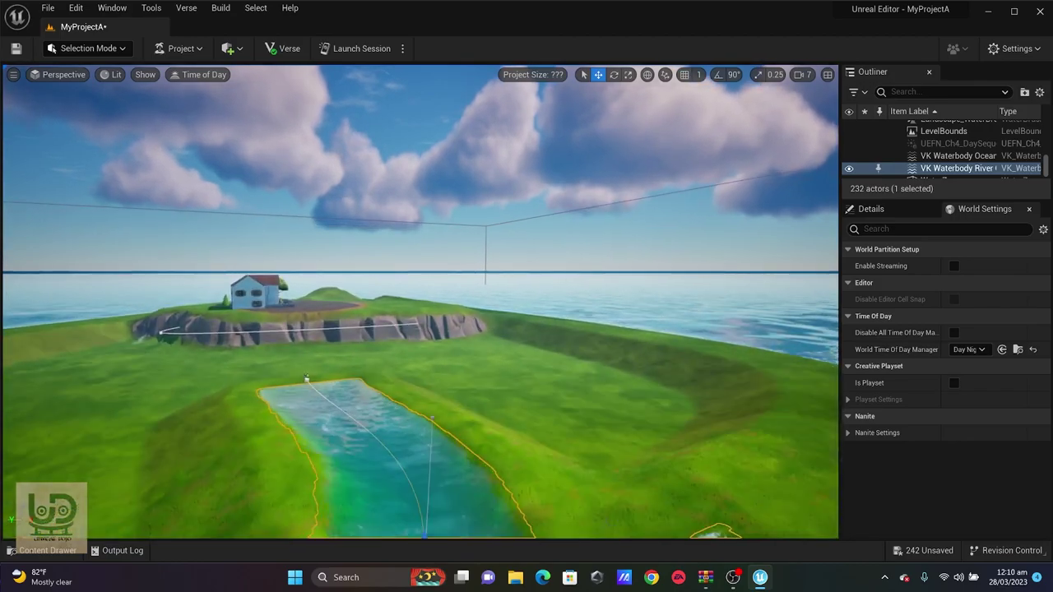
{"action": "mouse_move", "coordinate": [456, 354]}
{"action": "middle_mouse_down"}
{"action": "mouse_move", "coordinate": [466, 397]}
{"action": "mouse_move", "coordinate": [456, 419]}
{"action": "mouse_move", "coordinate": [454, 346]}
{"action": "middle_mouse_up"}
{"action": "right_click_drag", "start_coordinate": [455, 356], "coordinate": [455, 356]}
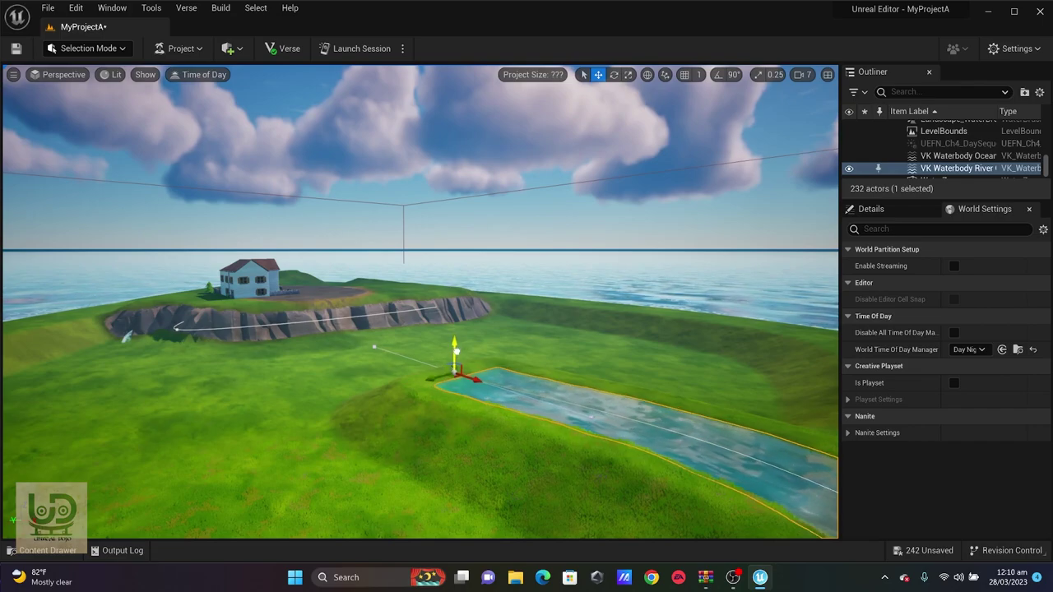
{"action": "left_click_drag", "start_coordinate": [457, 377], "coordinate": [459, 380]}
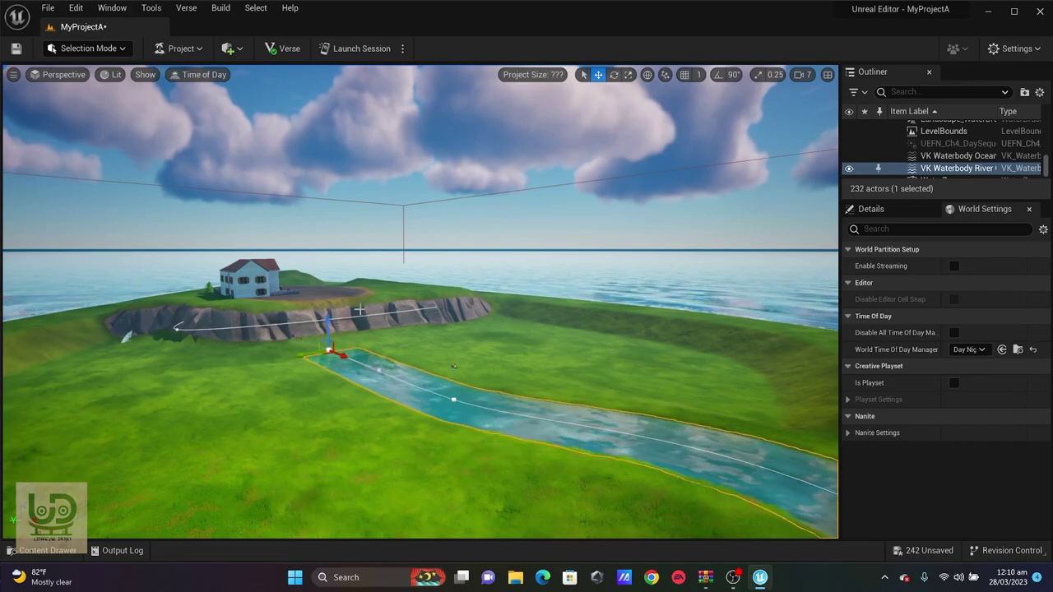
- Place the Lake water body from the Fortnite content, filtered by "lake", on the grass beside the river
{"action": "right_click_drag", "start_coordinate": [359, 311], "coordinate": [510, 352]}
{"action": "key", "text": "ctrl+space"}
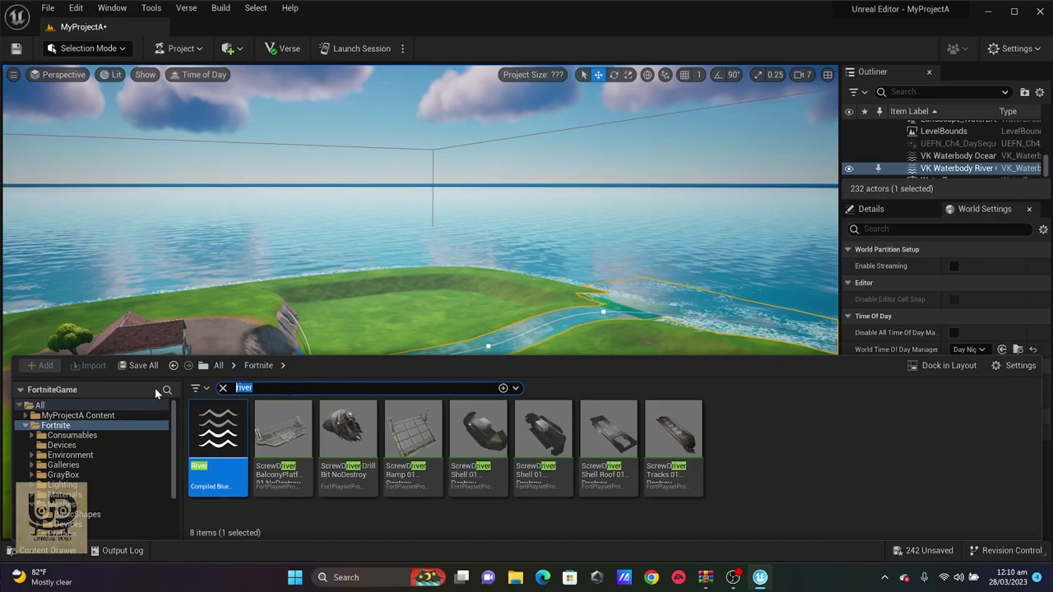
{"action": "type", "text": "lake"}
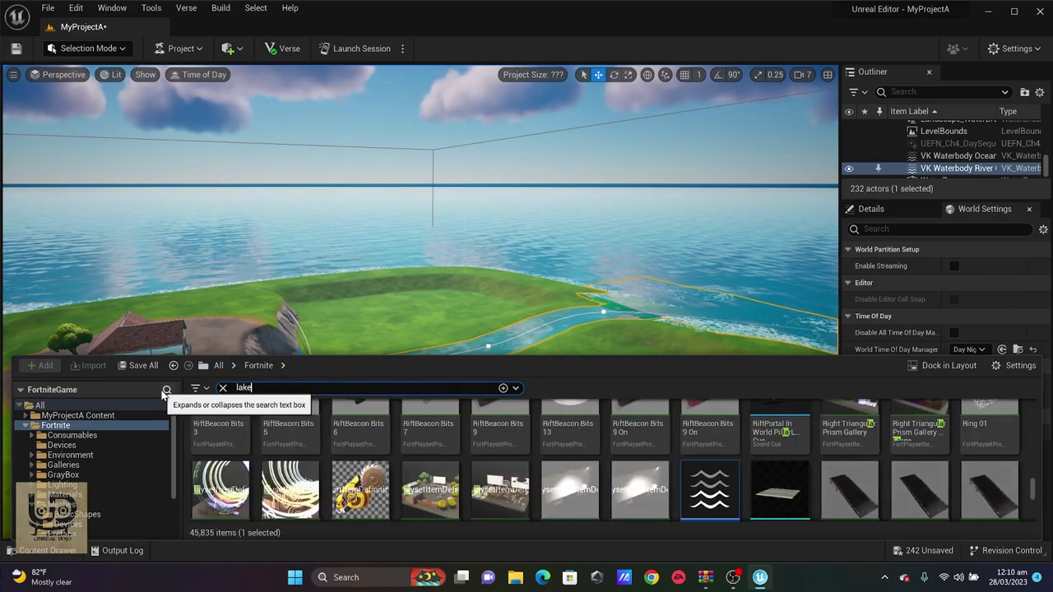
{"action": "scroll", "coordinate": [300, 457], "scroll_direction": "down", "scroll_amount": 10}
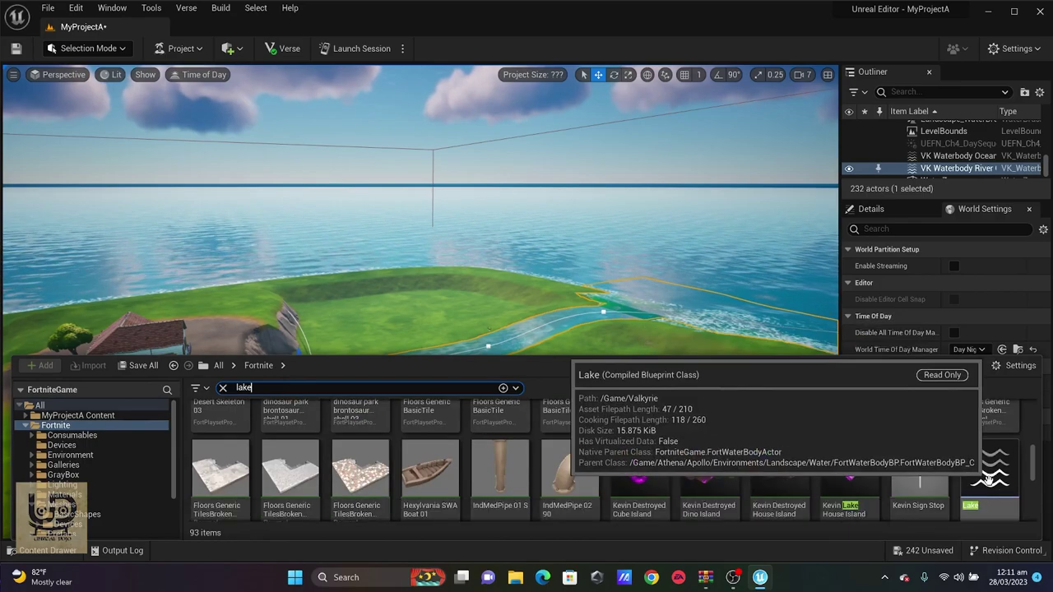
{"action": "left_click_drag", "start_coordinate": [990, 473], "coordinate": [556, 310]}
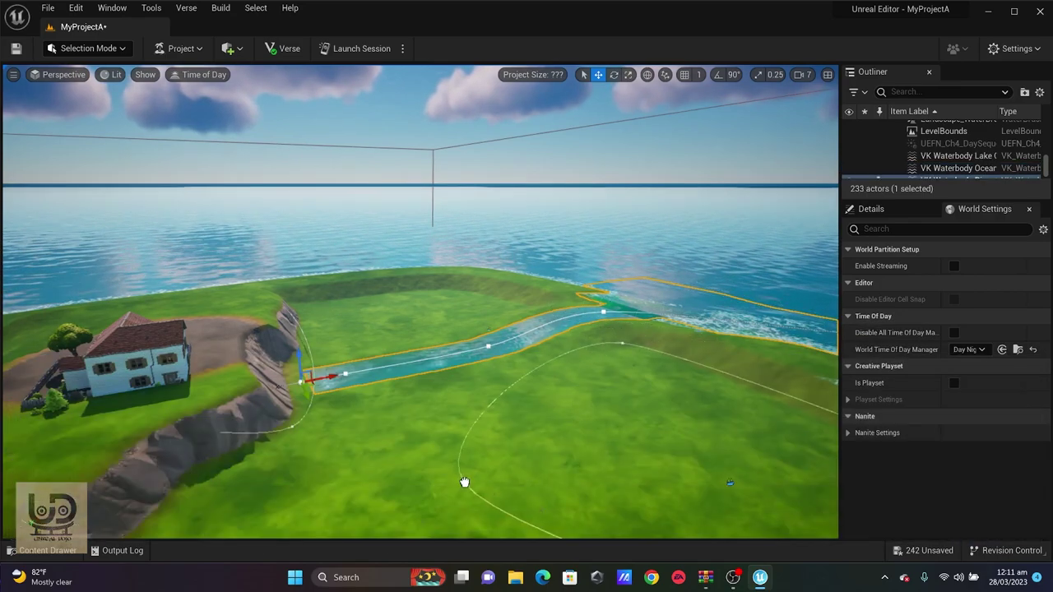
- Move the lake's spline point toward the house's cliff and adjust its height
{"action": "mouse_move", "coordinate": [321, 516]}
{"action": "left_mouse_down"}
{"action": "mouse_move", "coordinate": [303, 552]}
{"action": "mouse_move", "coordinate": [306, 526]}
{"action": "left_mouse_up"}
{"action": "scroll", "coordinate": [386, 432], "scroll_direction": "down", "scroll_amount": 4}
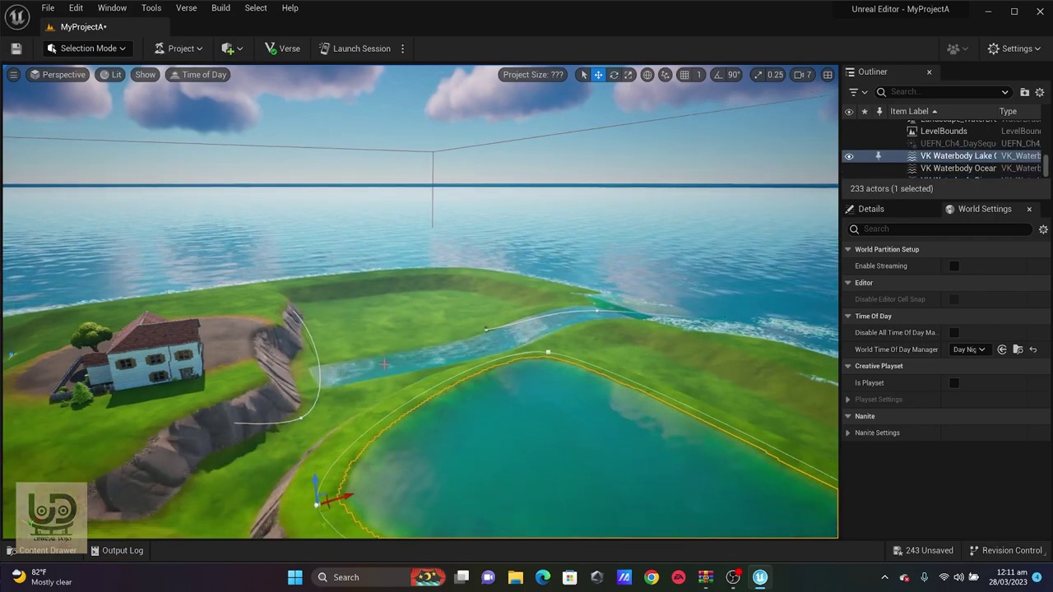
{"action": "scroll", "coordinate": [387, 429], "scroll_direction": "down", "scroll_amount": 2}
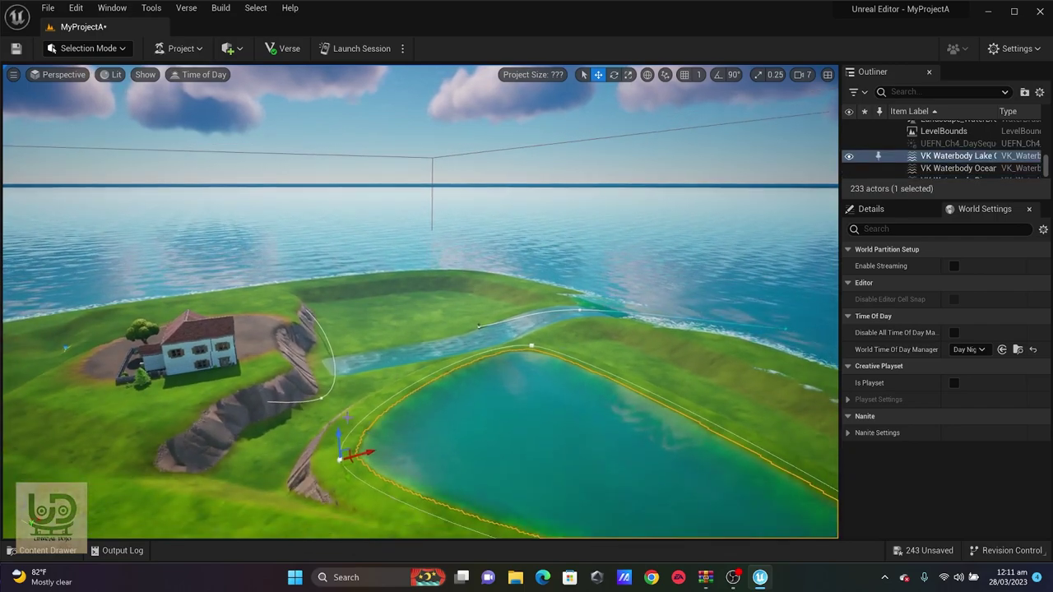
{"action": "left_click_drag", "start_coordinate": [338, 434], "coordinate": [341, 463]}
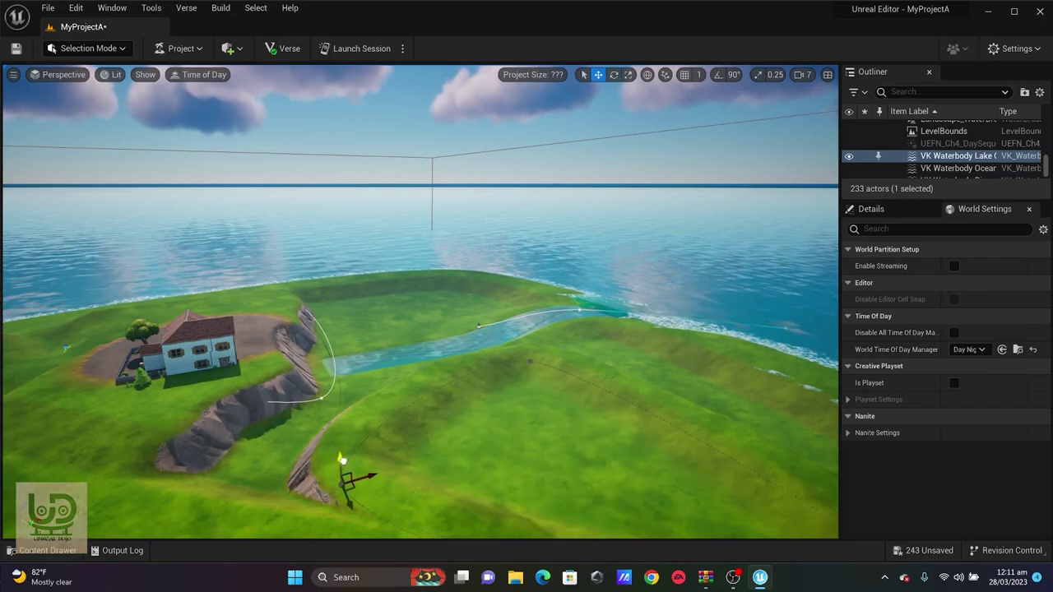
- Fine-tune the lake's spline point nearest the house, shifting it slightly and raising it
{"action": "left_click_drag", "start_coordinate": [358, 413], "coordinate": [331, 386], "text": "alt"}
{"action": "right_click_drag", "start_coordinate": [361, 388], "coordinate": [352, 424]}
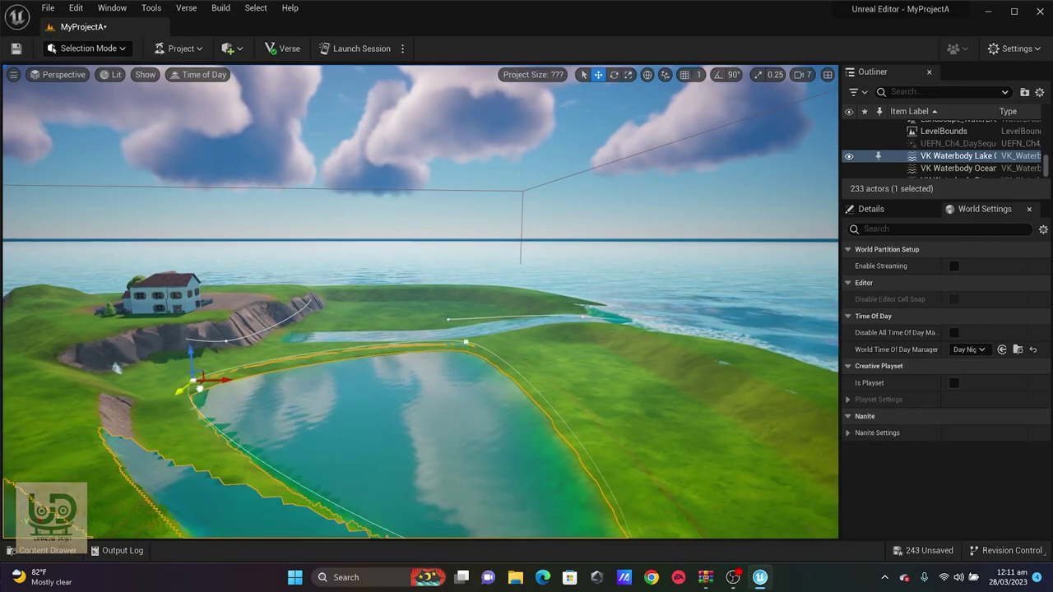
{"action": "left_click_drag", "start_coordinate": [212, 392], "coordinate": [217, 391]}
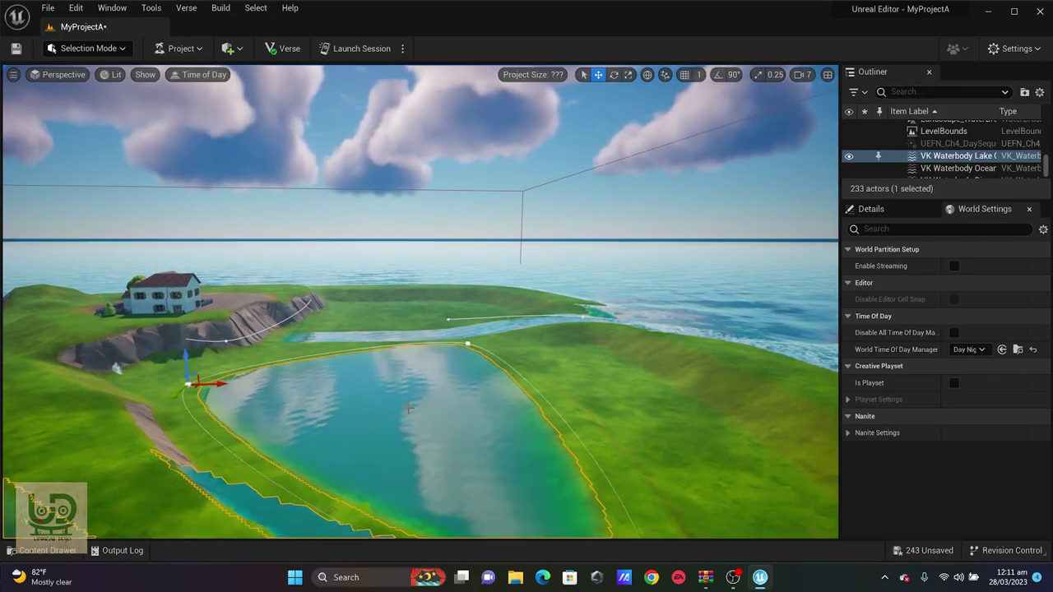
{"action": "right_click_drag", "start_coordinate": [329, 413], "coordinate": [280, 409]}
{"action": "right_click_drag", "start_coordinate": [201, 393], "coordinate": [191, 393]}
{"action": "left_click_drag", "start_coordinate": [189, 341], "coordinate": [191, 323]}
{"action": "right_click_drag", "start_coordinate": [559, 324], "coordinate": [319, 316]}
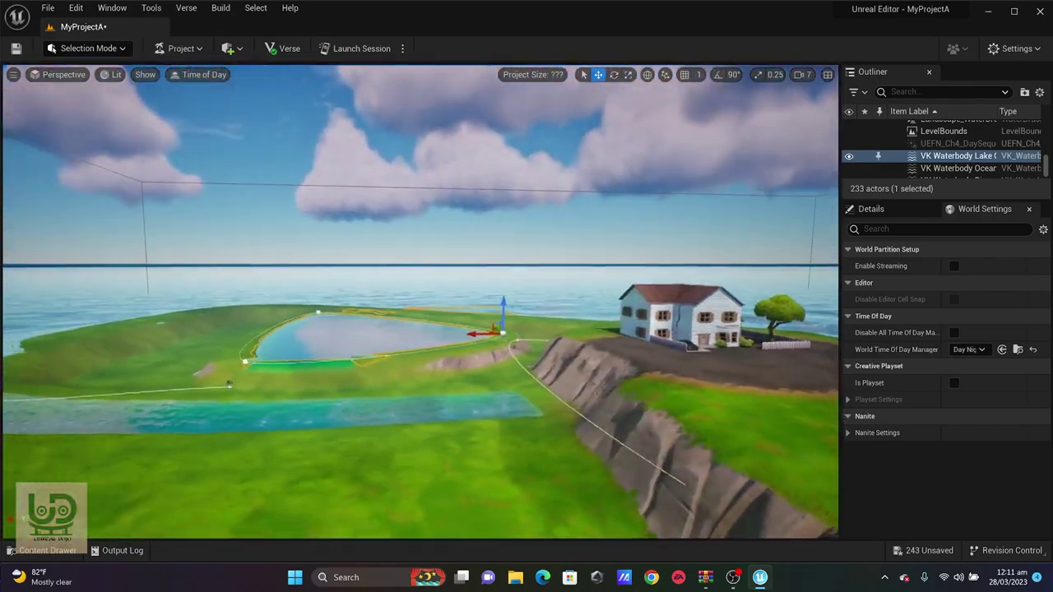
{"action": "key", "text": "a"}
{"action": "right_click_drag", "start_coordinate": [422, 302], "coordinate": [497, 302]}
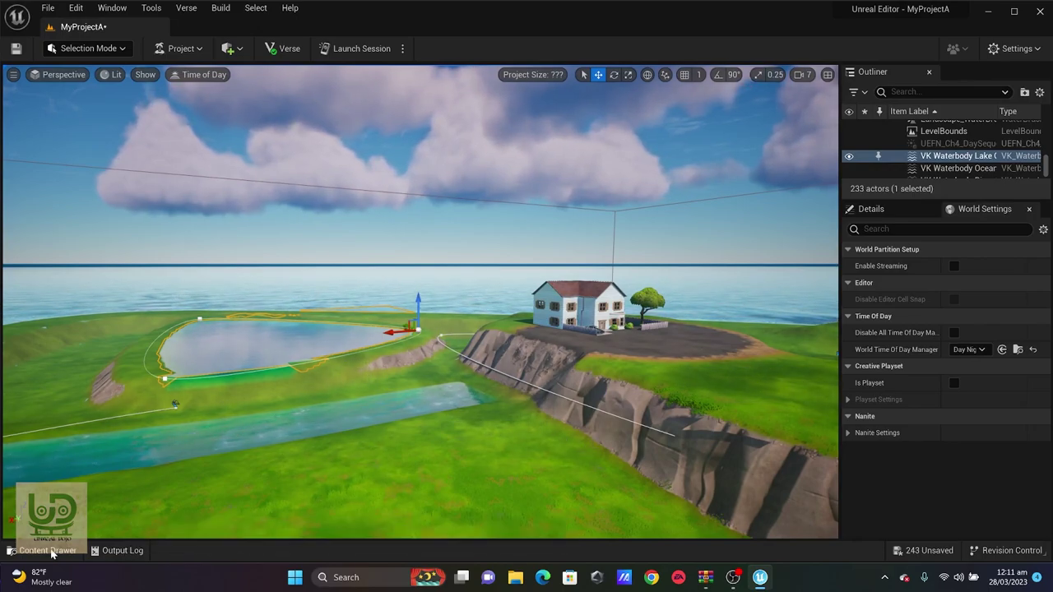
- Place the Player Reference device from the Fortnite content, filtered by "player", on the dark ground in front of the house
{"action": "key", "text": "ctrl+space"}
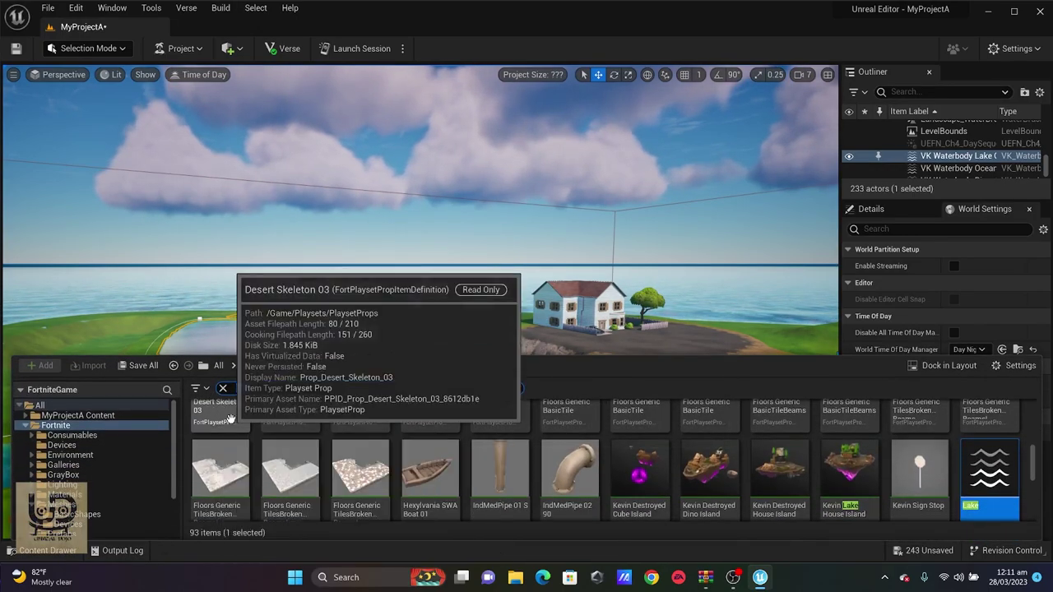
{"action": "type", "text": "player"}
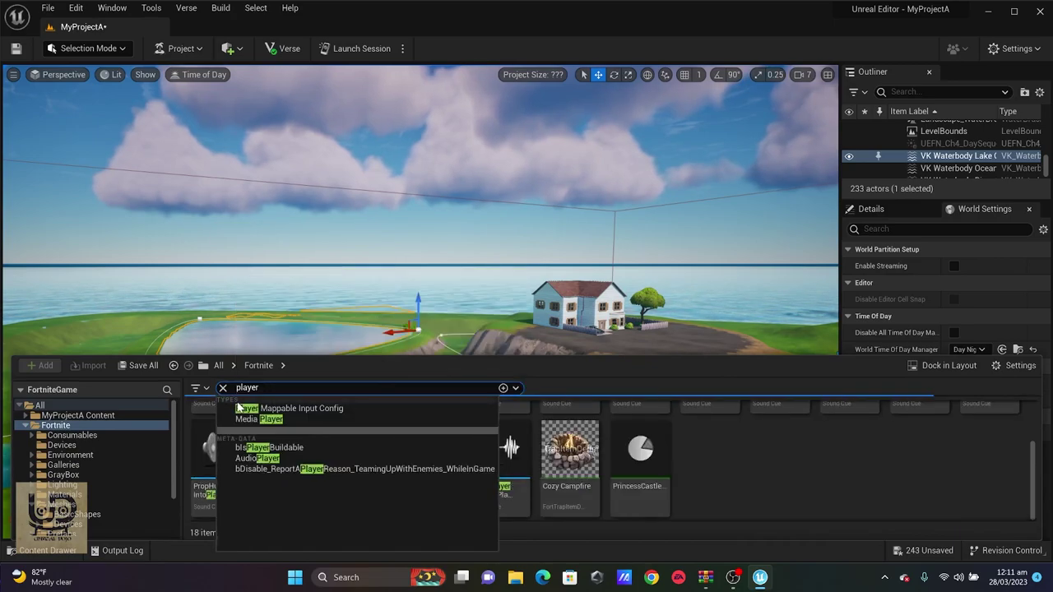
{"action": "left_click", "coordinate": [640, 472]}
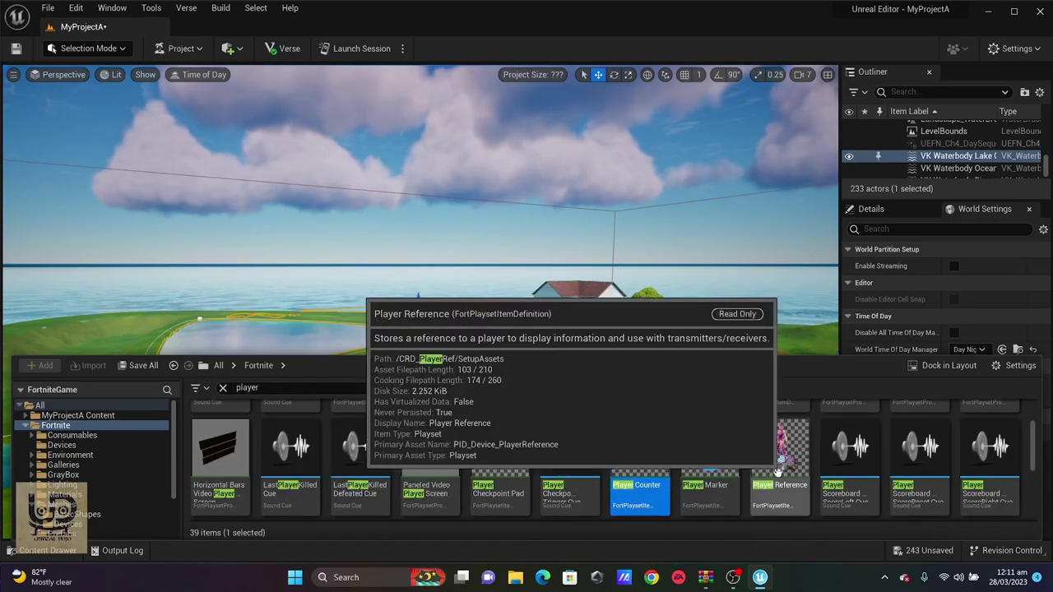
{"action": "left_click_drag", "start_coordinate": [780, 461], "coordinate": [687, 341]}
{"action": "key", "text": "f"}
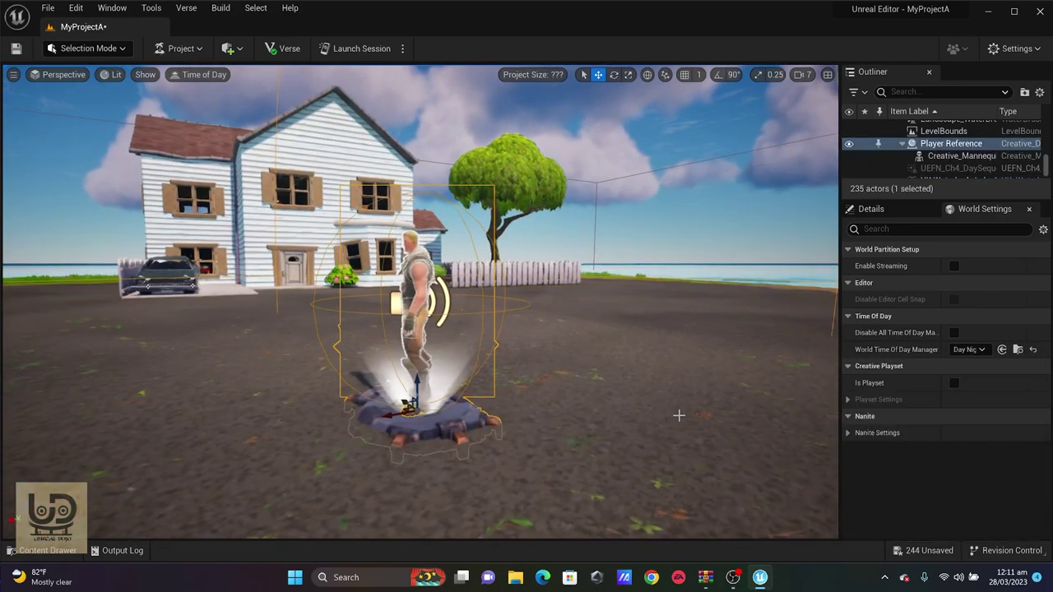
{"action": "scroll", "coordinate": [488, 395], "scroll_direction": "down", "scroll_amount": 1}
{"action": "scroll", "coordinate": [488, 397], "scroll_direction": "up", "scroll_amount": 1}
{"action": "scroll", "coordinate": [488, 397], "scroll_direction": "down", "scroll_amount": 1}
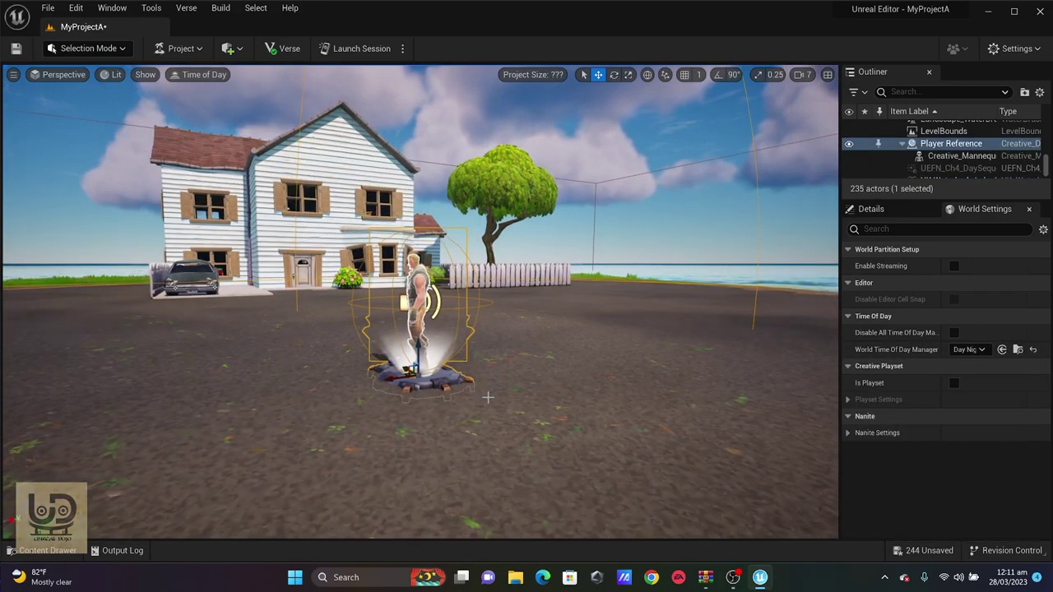
- Place a Player Checkpoint Pad in front of the house, near the parked car
{"action": "key", "text": "ctrl+space"}
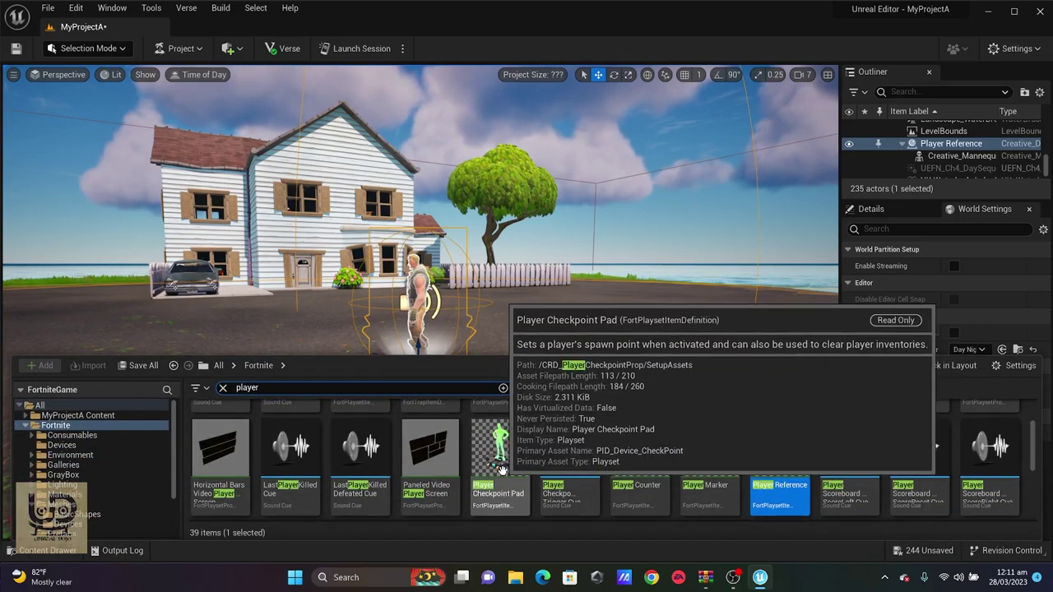
{"action": "left_click_drag", "start_coordinate": [500, 452], "coordinate": [160, 340]}
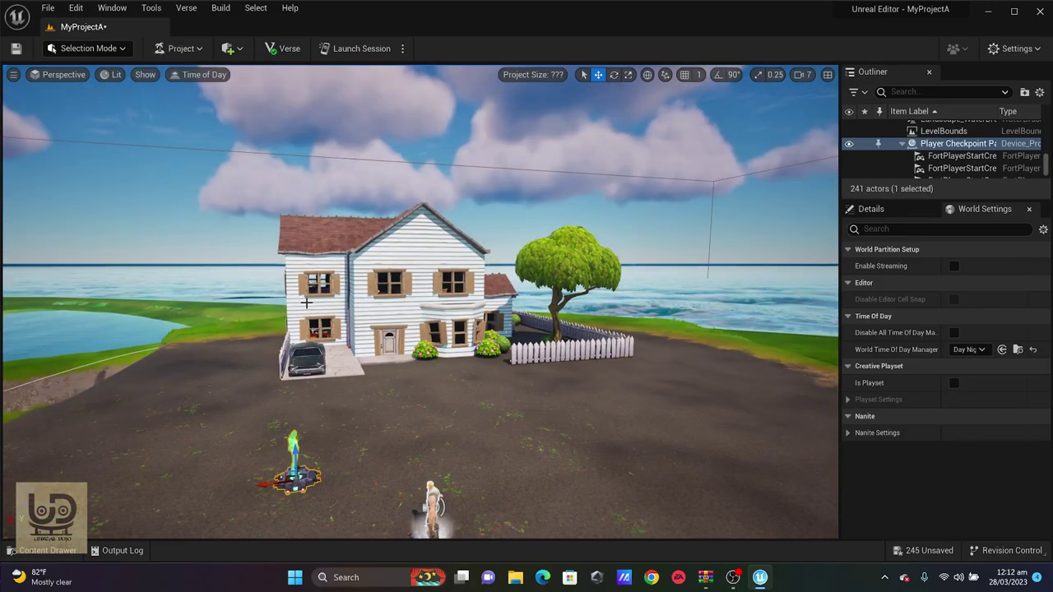
{"action": "mouse_move", "coordinate": [306, 299]}
{"action": "middle_mouse_down"}
{"action": "mouse_move", "coordinate": [305, 255]}
{"action": "mouse_move", "coordinate": [306, 329]}
{"action": "mouse_move", "coordinate": [305, 306]}
{"action": "middle_mouse_up"}
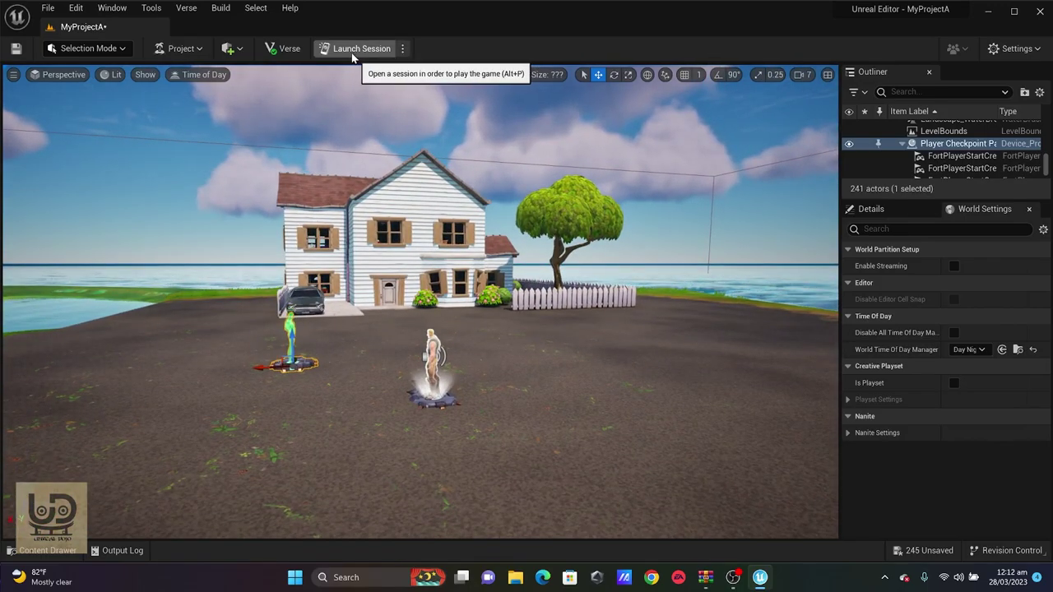
- Launch a session of the island and walk the character through the front door into the house
{"action": "left_click", "coordinate": [403, 49]}
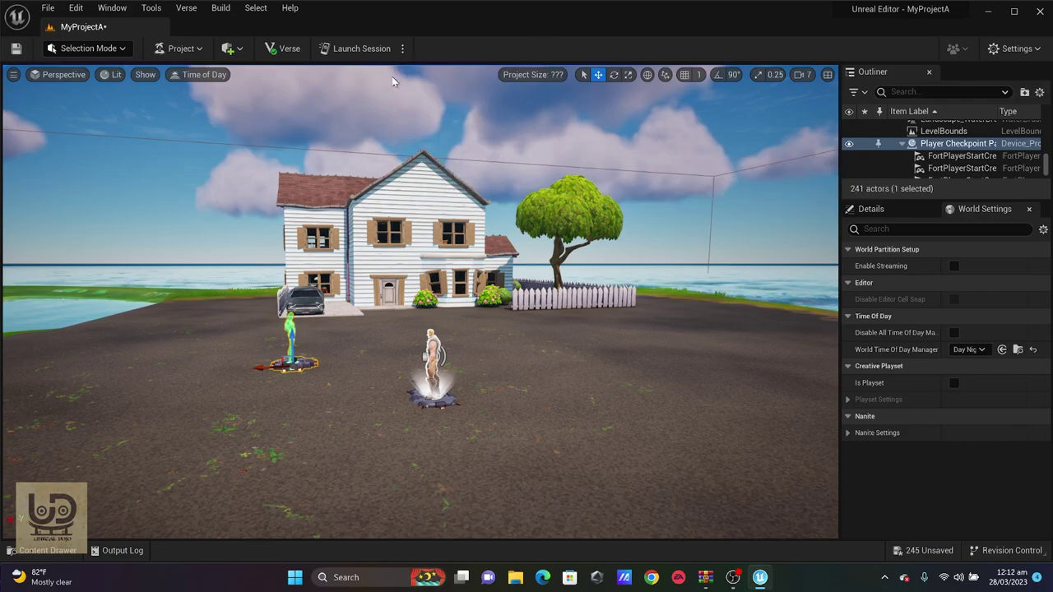
{"action": "left_click", "coordinate": [368, 50]}
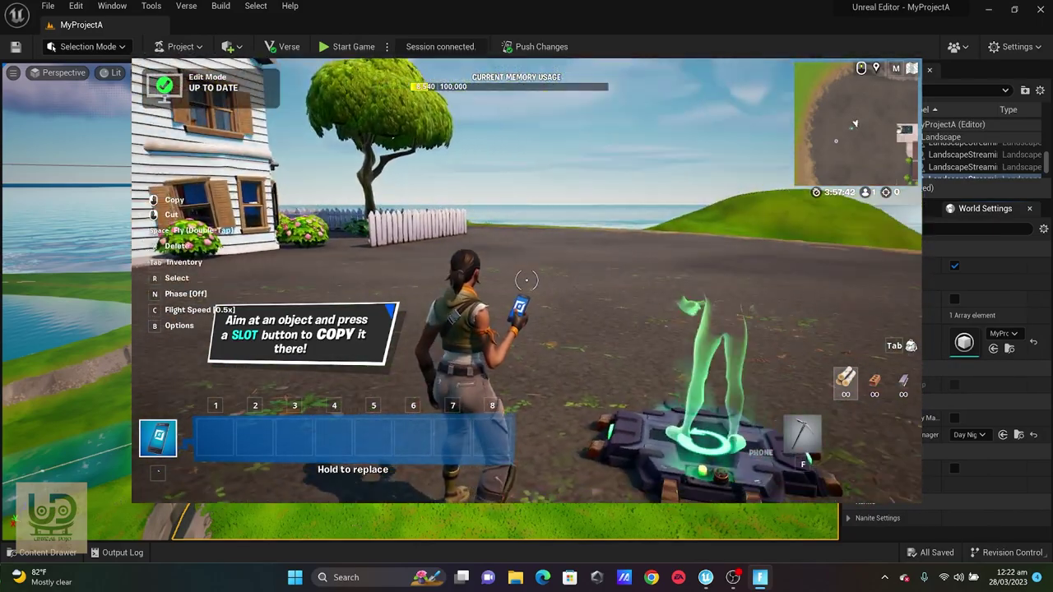
{"action": "key", "text": "w"}
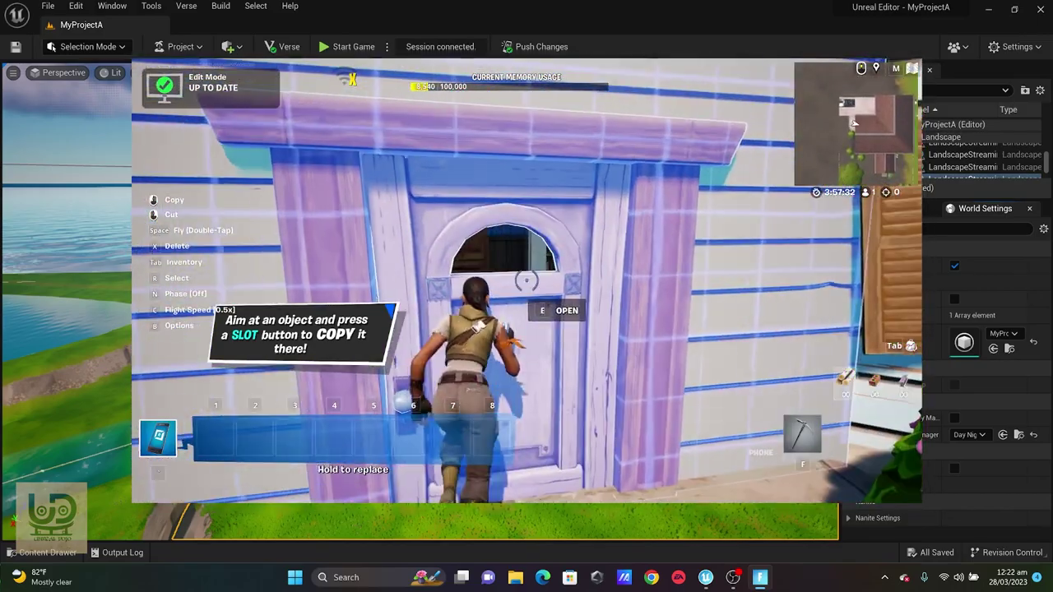
{"action": "key", "text": "w"}
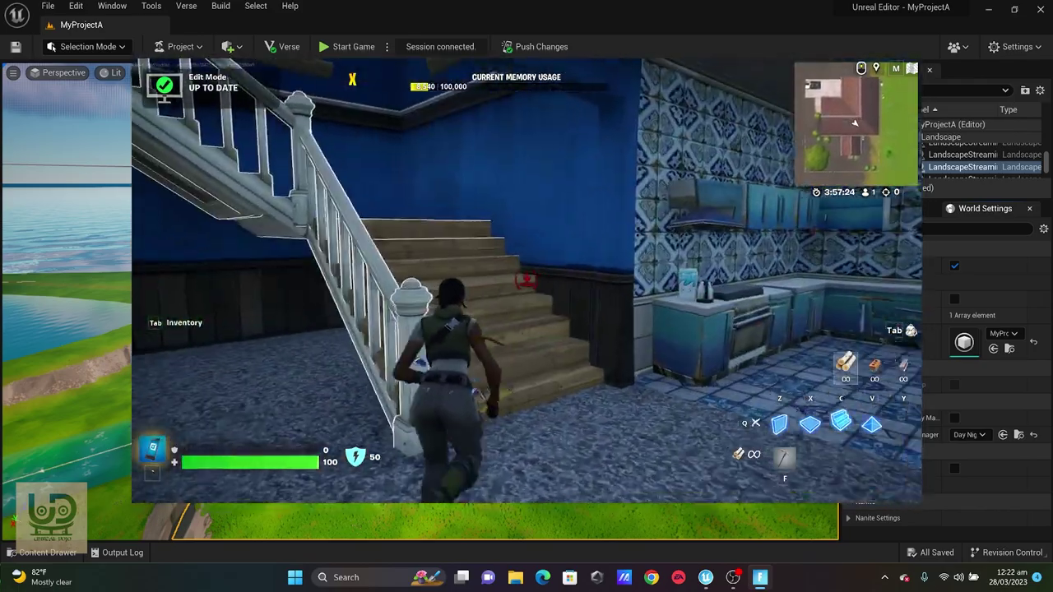
{"action": "key", "text": "w"}
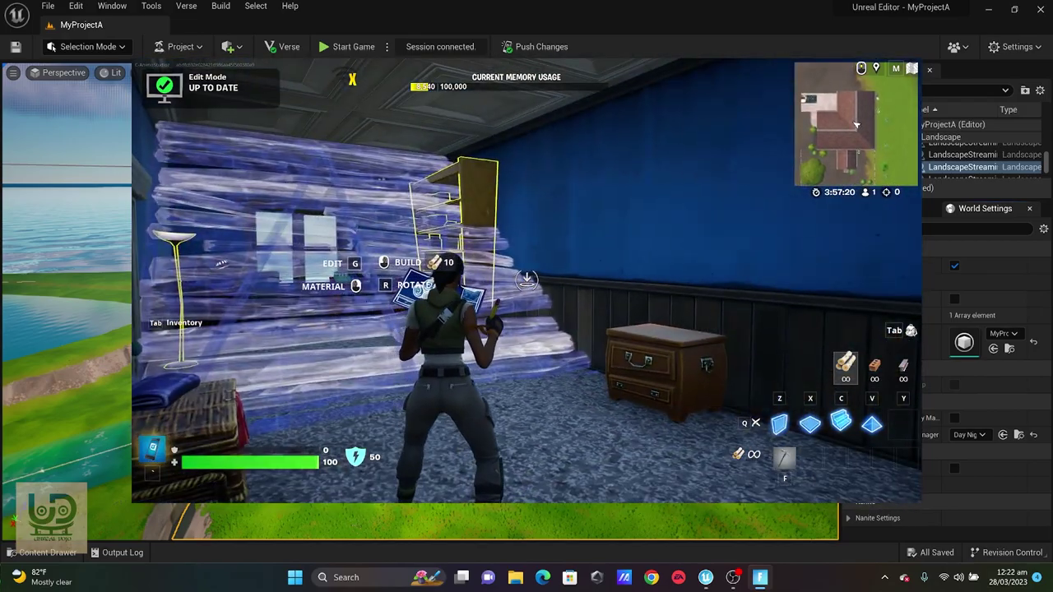
- Open the game's video settings and turn on the GPU performance overlay
{"action": "key", "text": "Escape"}
{"action": "key", "text": "Escape"}
{"action": "key", "text": "Escape"}
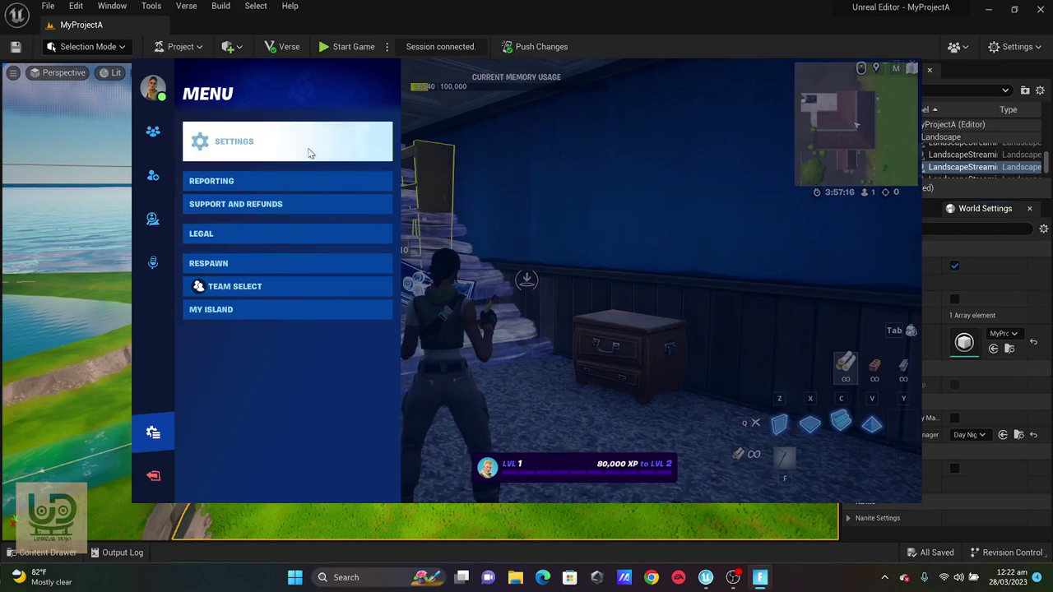
{"action": "left_click", "coordinate": [306, 148]}
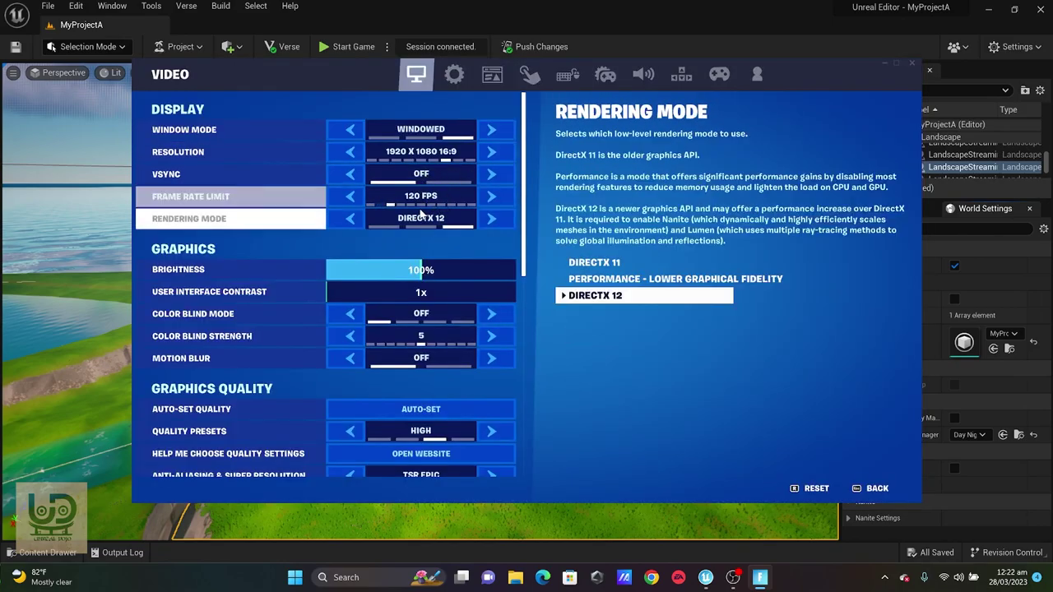
{"action": "key", "text": "alt+r"}
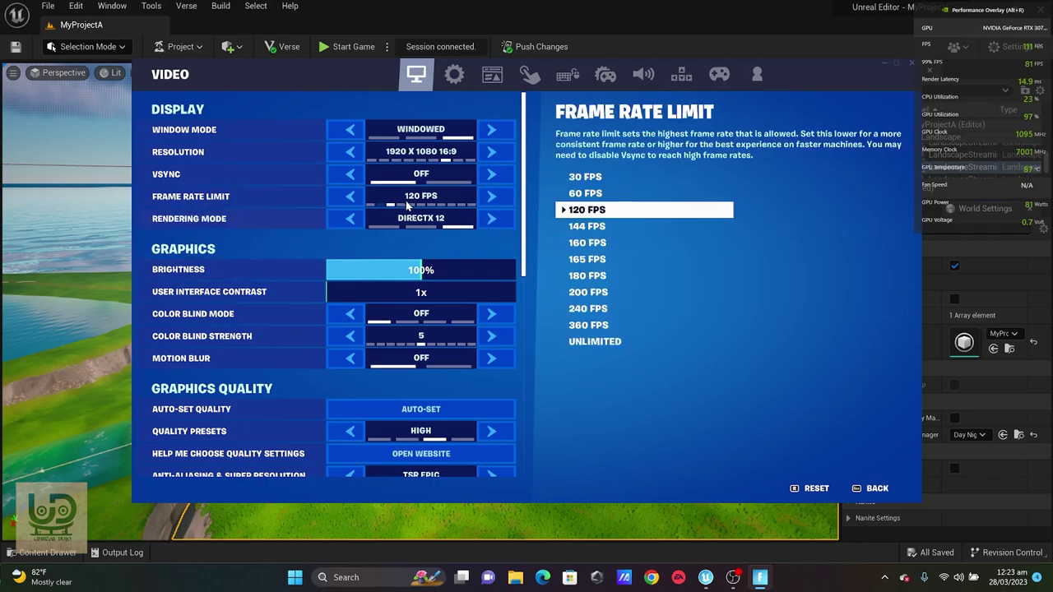
- Review the graphics quality settings of the game and return to the island
{"action": "scroll", "coordinate": [471, 303], "scroll_direction": "down", "scroll_amount": 2}
{"action": "scroll", "coordinate": [472, 302], "scroll_direction": "down", "scroll_amount": 2}
{"action": "scroll", "coordinate": [472, 303], "scroll_direction": "up", "scroll_amount": 1}
{"action": "scroll", "coordinate": [472, 303], "scroll_direction": "down", "scroll_amount": 5}
{"action": "scroll", "coordinate": [472, 297], "scroll_direction": "up", "scroll_amount": 4}
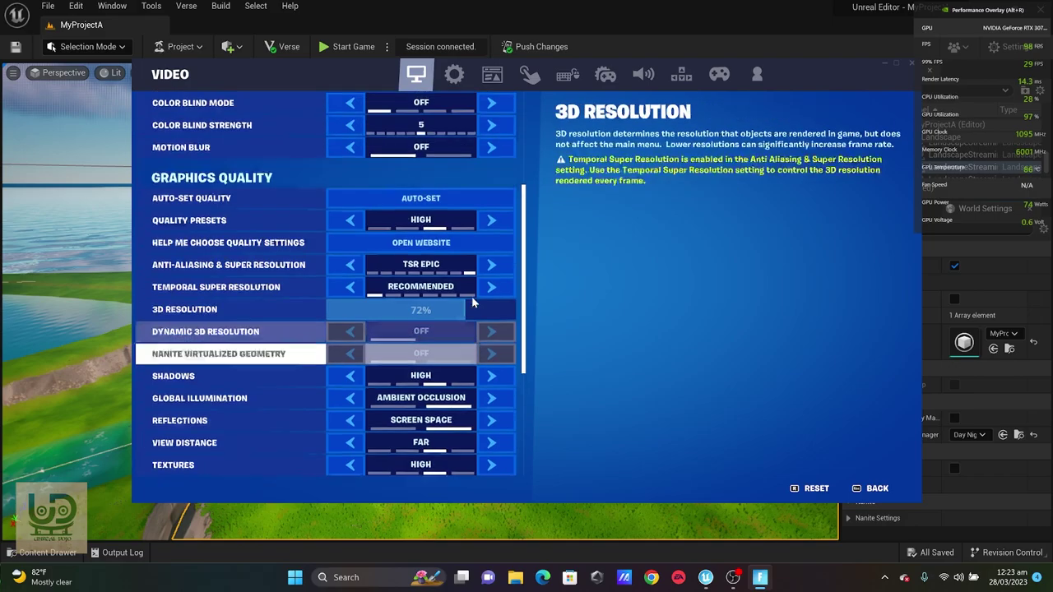
{"action": "key", "text": "Escape"}
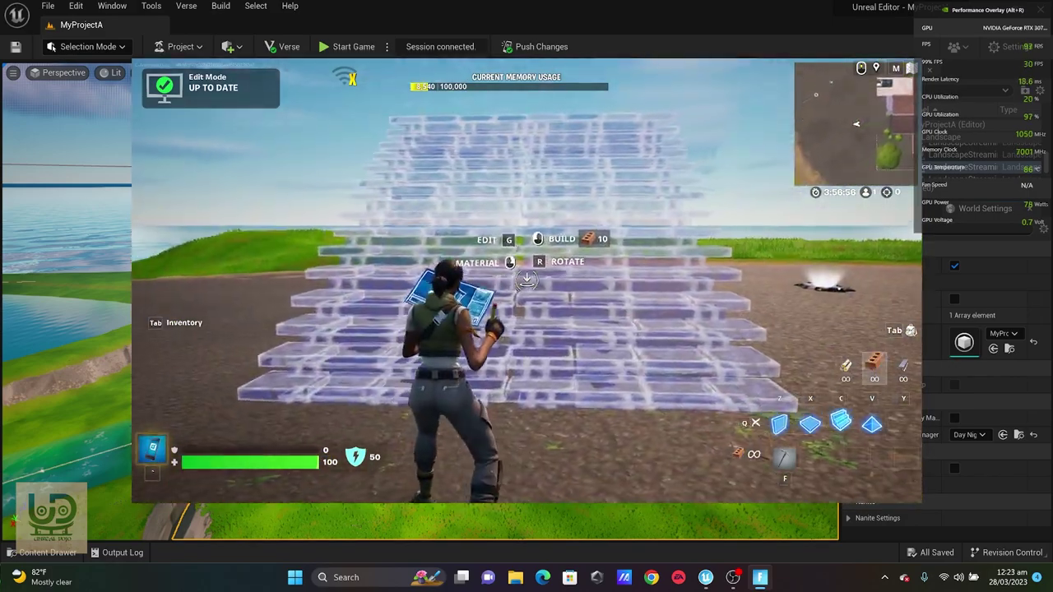
- Test building on the island, placing ramps on the grass with the metal material and trying the pyramid roof piece
{"action": "key", "text": "g"}
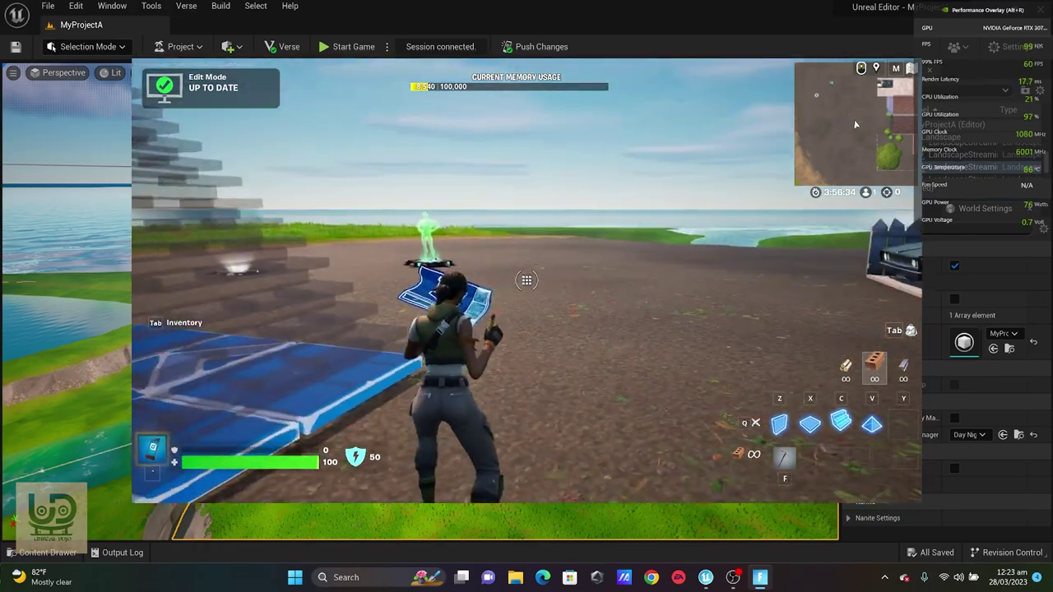
{"action": "key", "text": "w"}
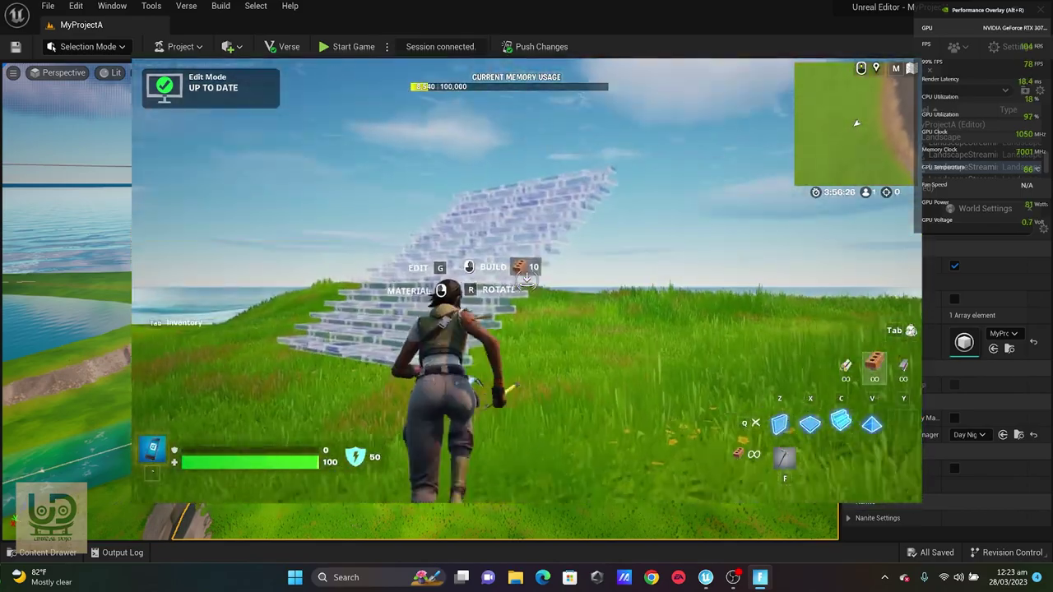
{"action": "right_click", "coordinate": [526, 281]}
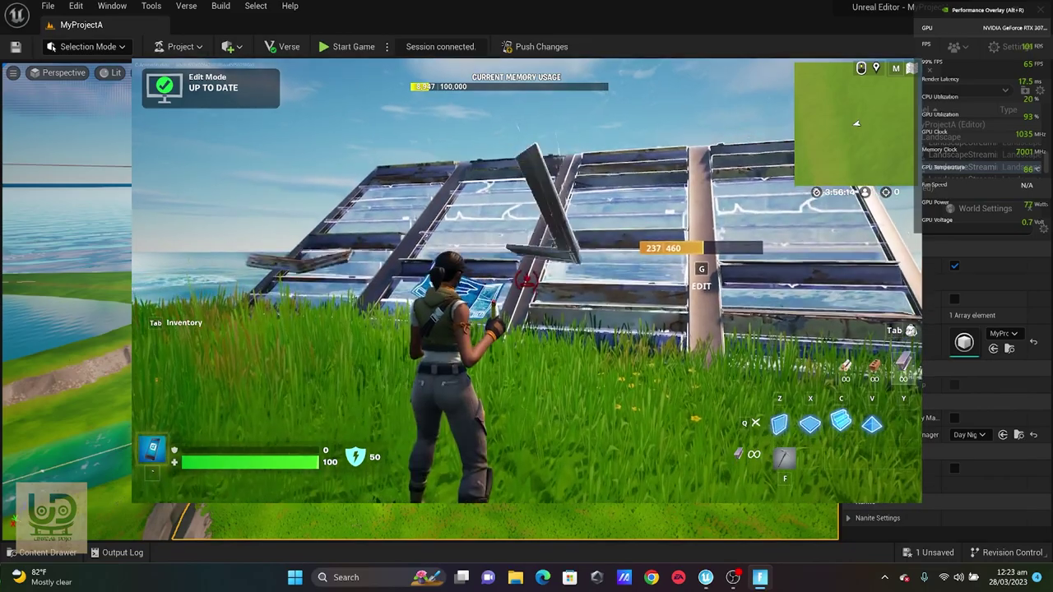
{"action": "key", "text": "v"}
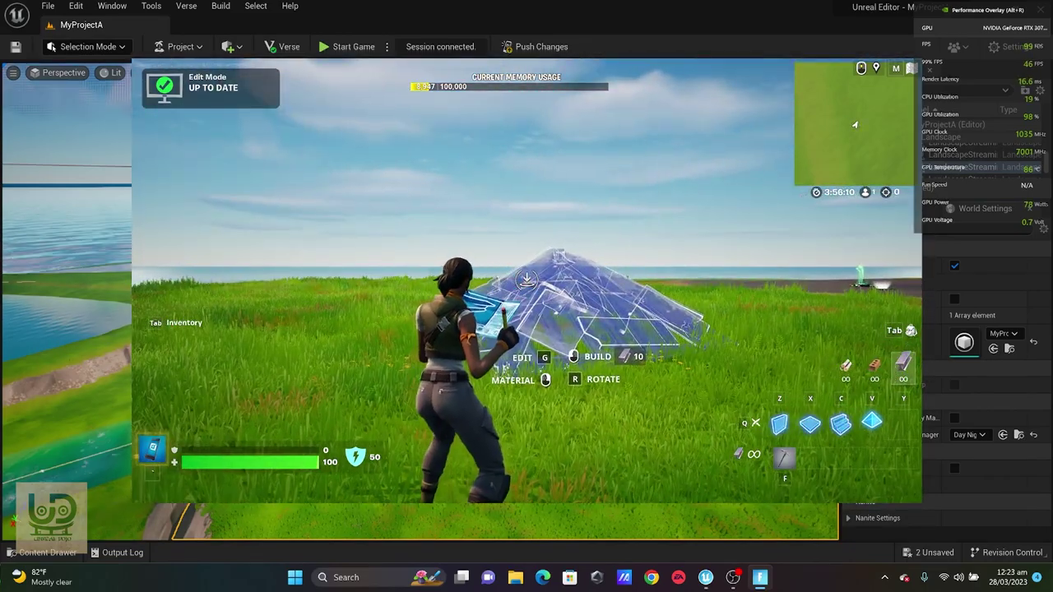
{"action": "key", "text": "w"}
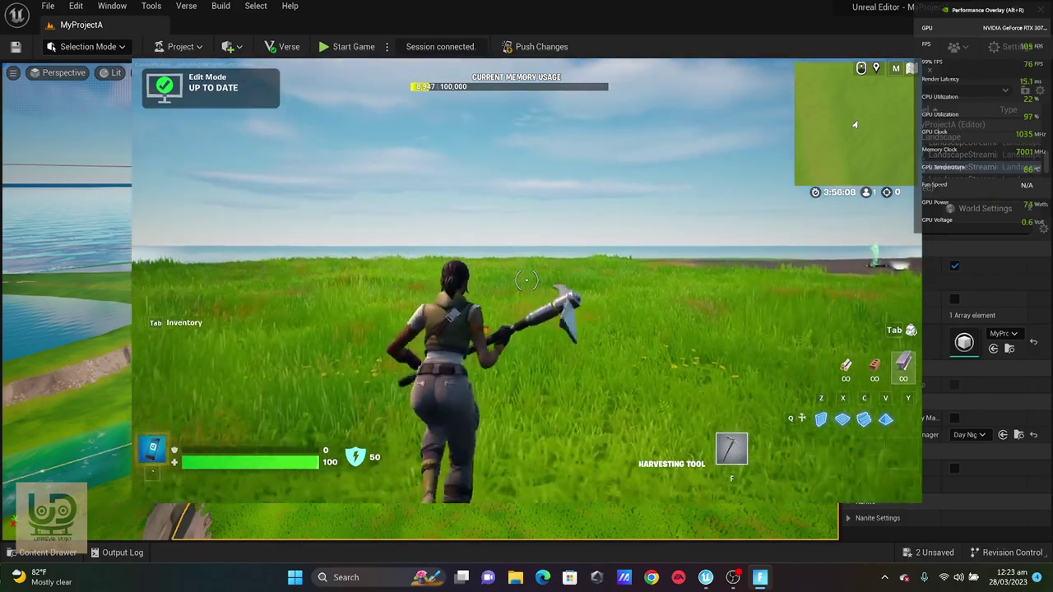